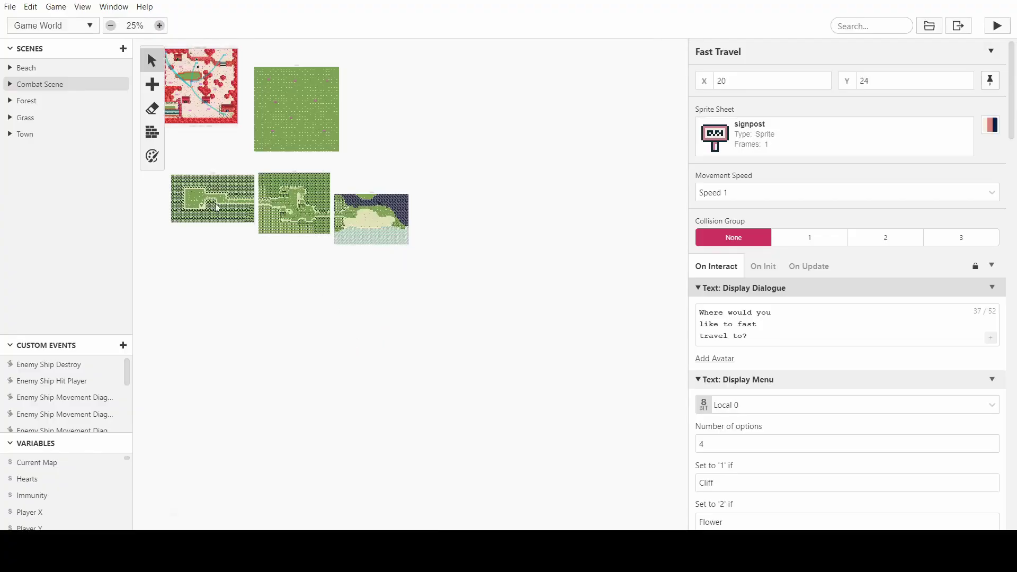
- Add an Event Group to the top of the Combat Scene's On Init script
ctrl+scroll(226, 129, up, 5)
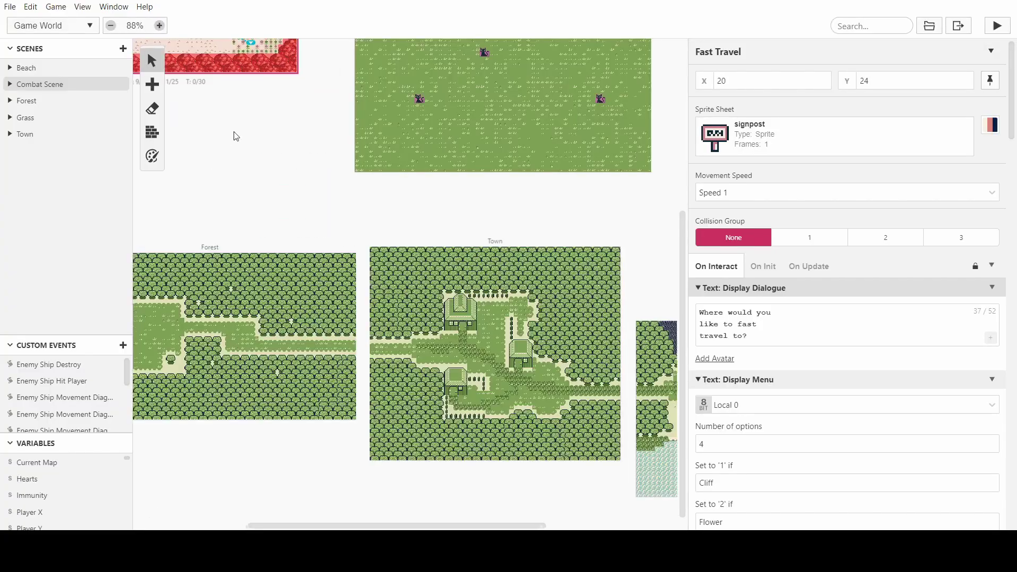
scroll(401, 195, up, 4)
click(330, 267)
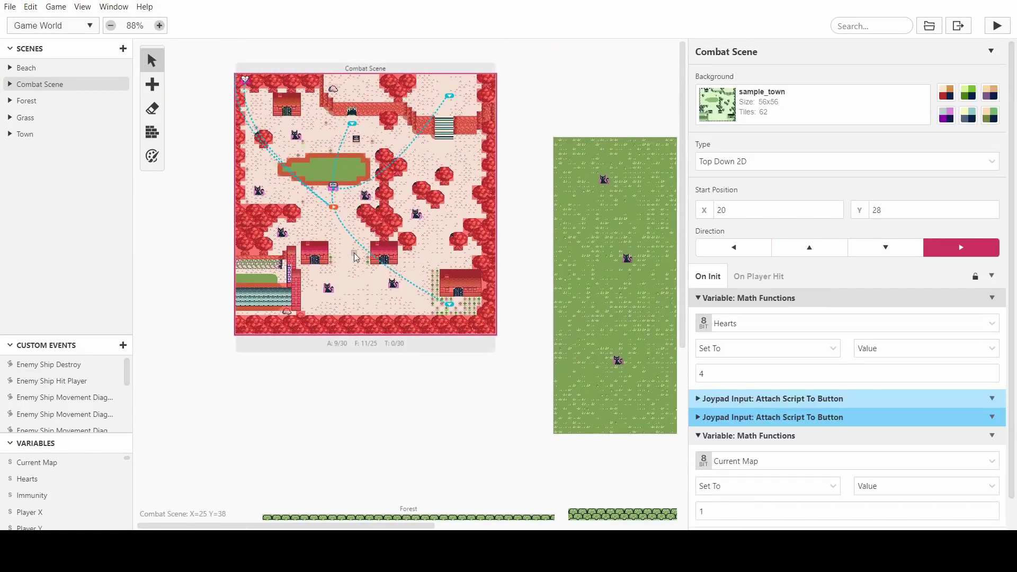
scroll(797, 247, down, 1)
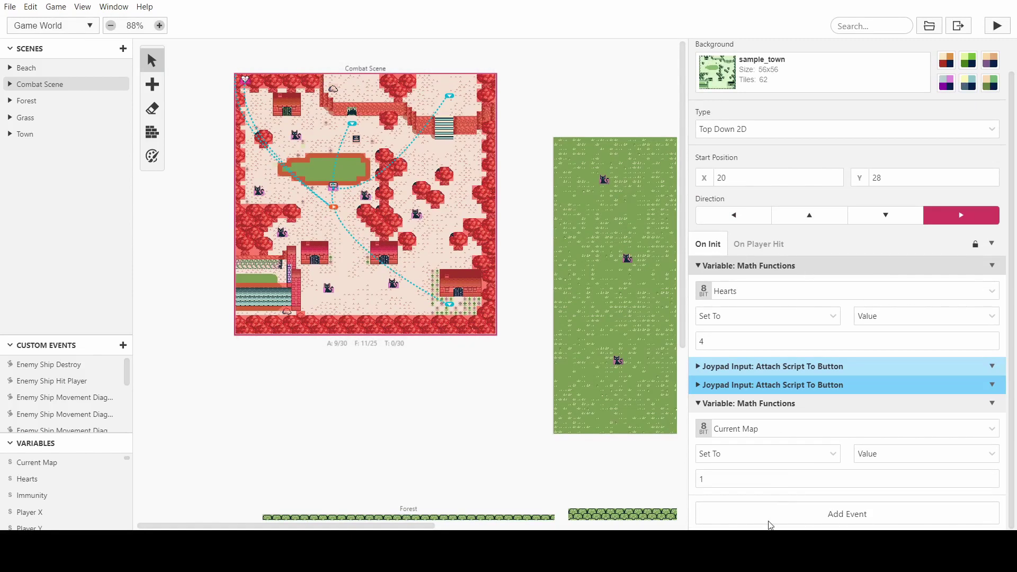
click(769, 523)
text(gr)
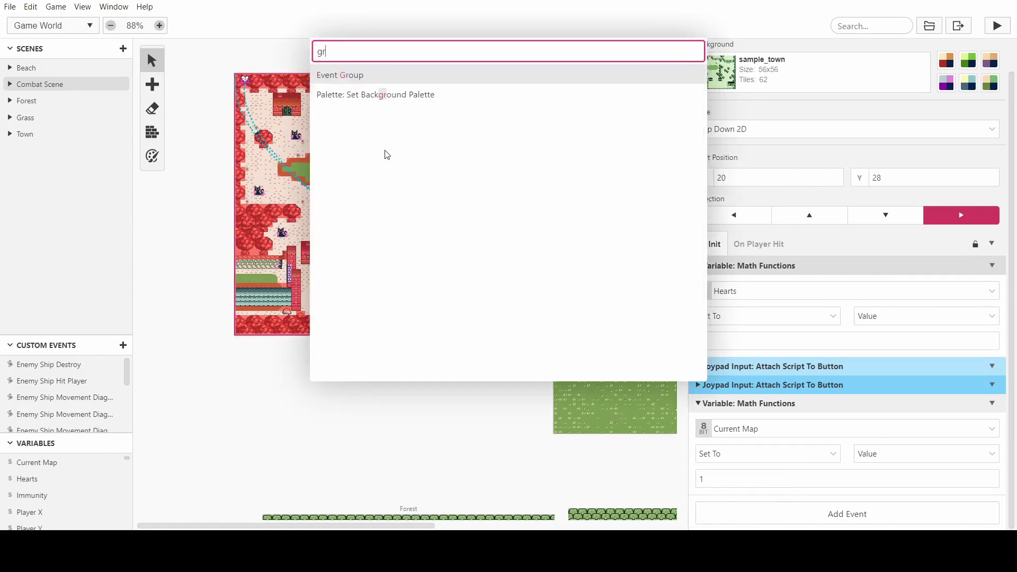
click(381, 77)
drag(769, 505, 744, 267)
- Move the Hearts-to-4 and joypad events into the group, then copy the group
drag(804, 324, 803, 332)
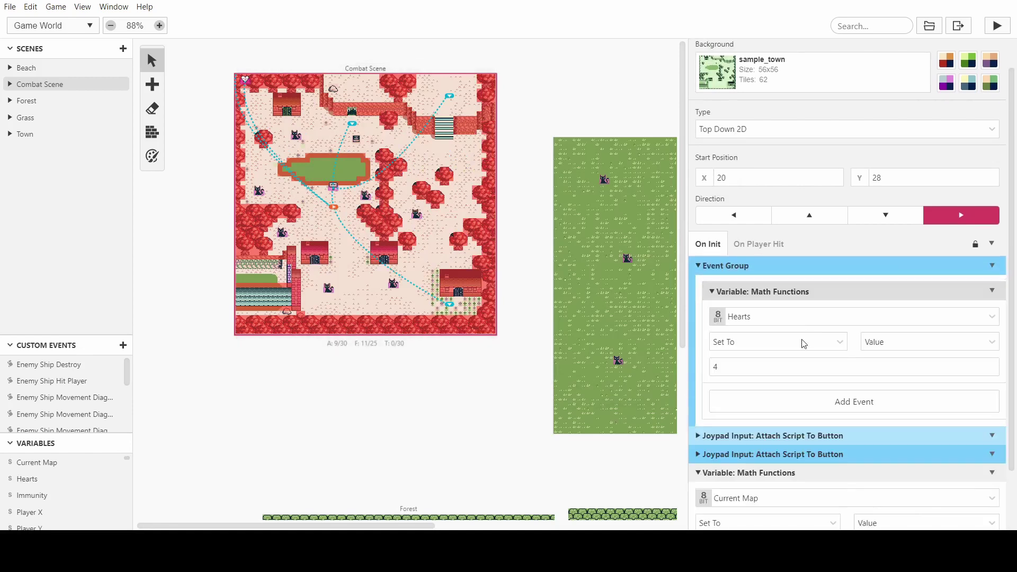
drag(801, 432, 832, 439)
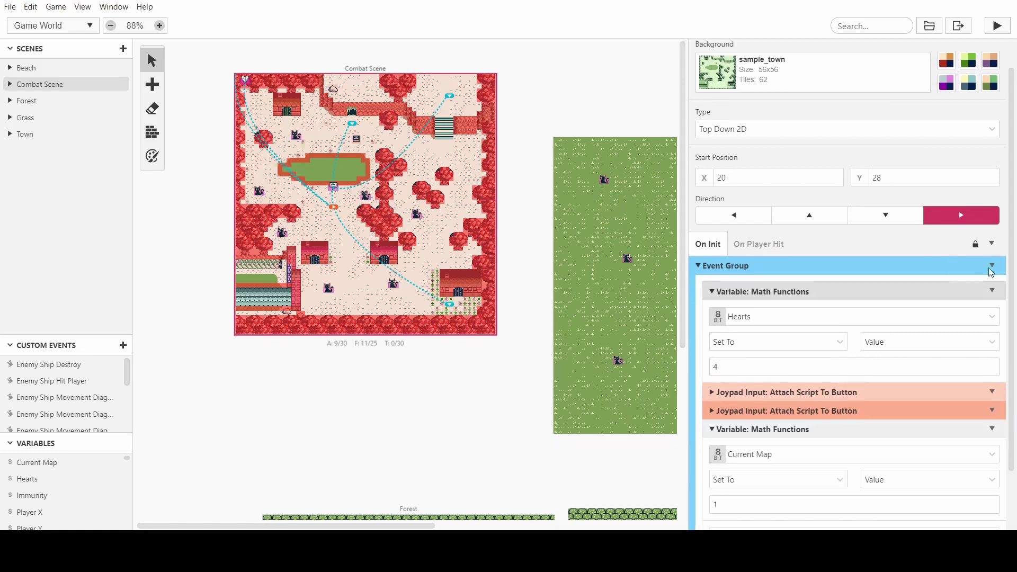
click(992, 266)
click(965, 326)
- Paste the start-up Event Group into the On Init scripts of Forest, Town and Beach
scroll(399, 300, down, 4)
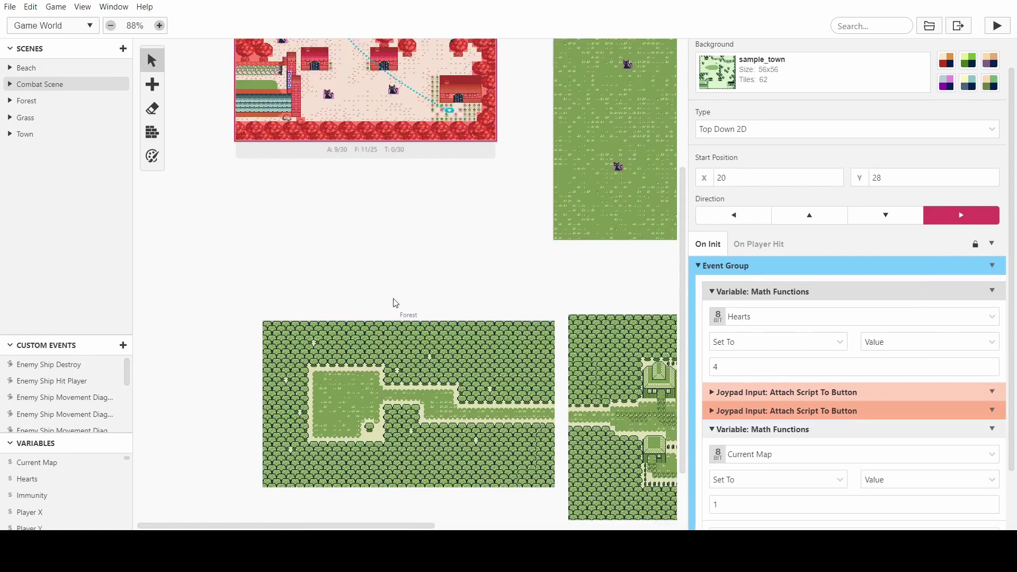
click(321, 364)
alt+click(805, 216)
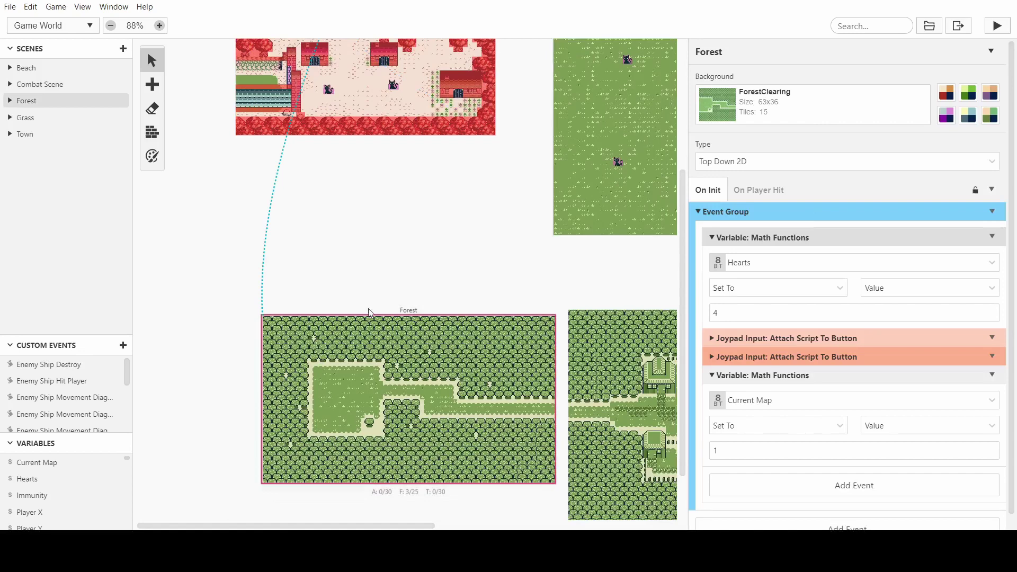
scroll(598, 318, right, 3)
click(593, 339)
alt+click(737, 222)
scroll(403, 371, right, 5)
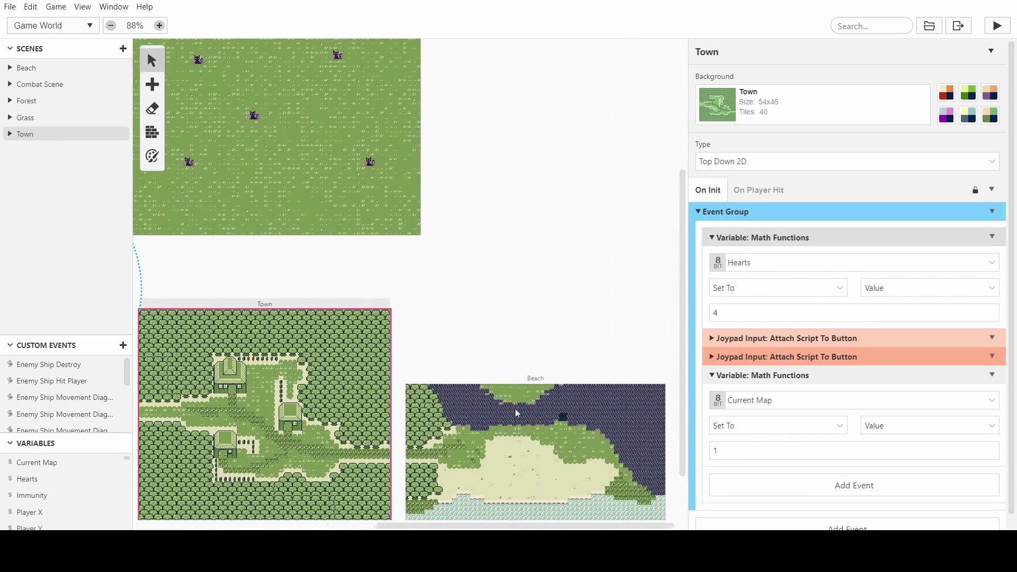
click(535, 450)
alt+click(793, 221)
- Copy the Combat Scene's On Player Hit Immunity check event
scroll(442, 297, down, 1)
scroll(443, 297, left, 5)
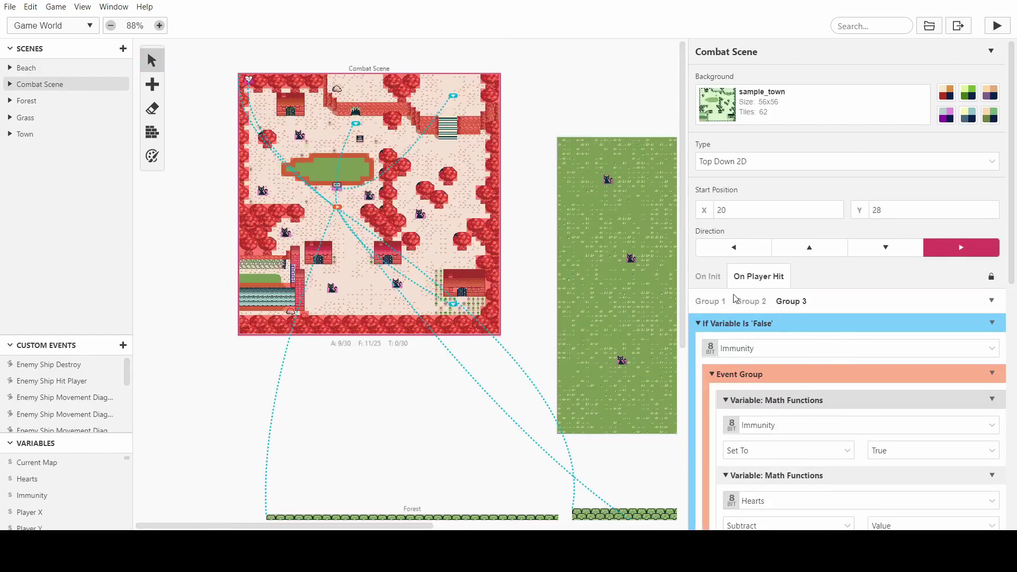
scroll(836, 335, down, 4)
scroll(786, 124, up, 4)
scroll(805, 309, down, 8)
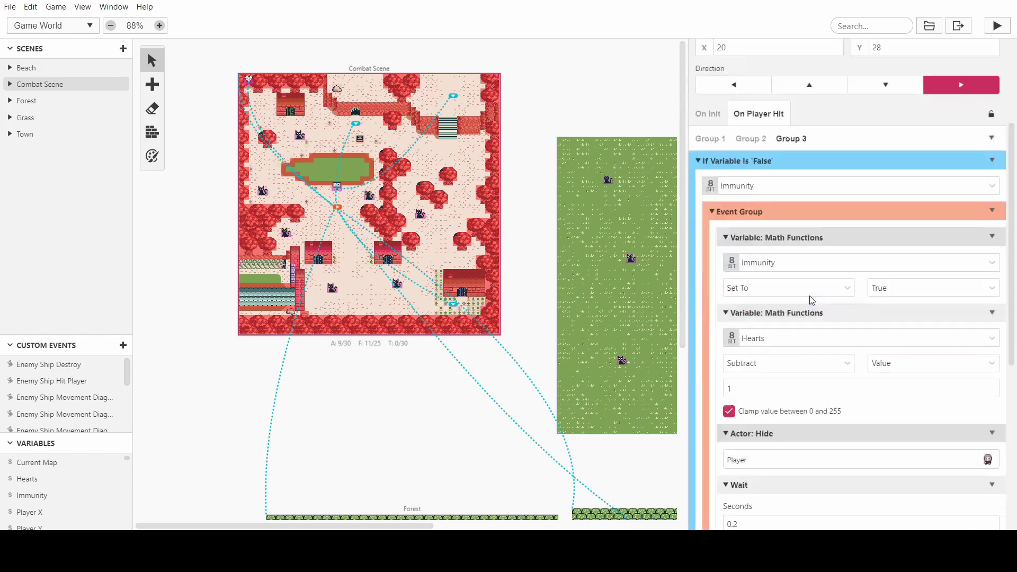
scroll(826, 347, up, 6)
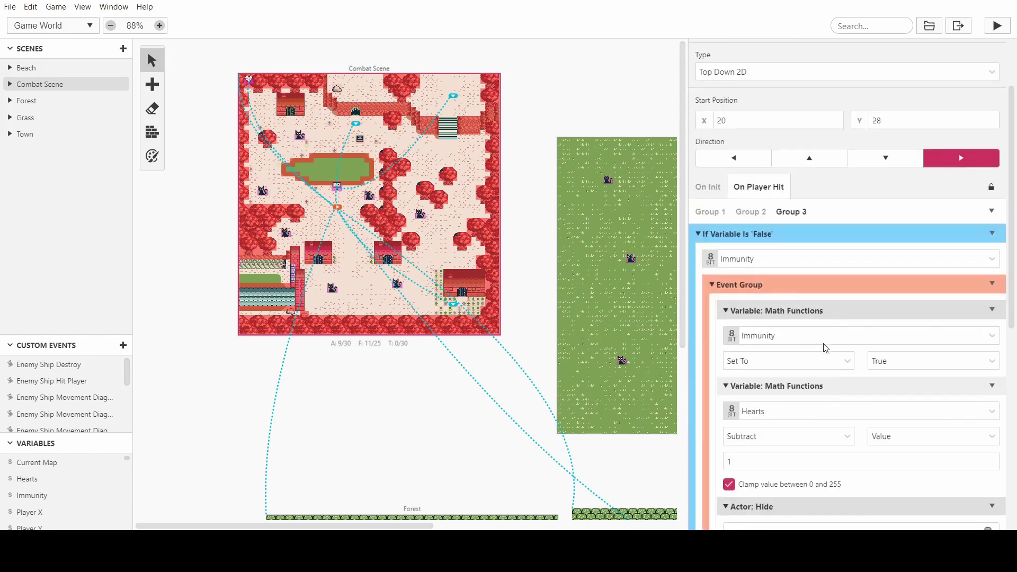
scroll(815, 345, down, 9)
scroll(819, 349, up, 6)
scroll(816, 349, up, 4)
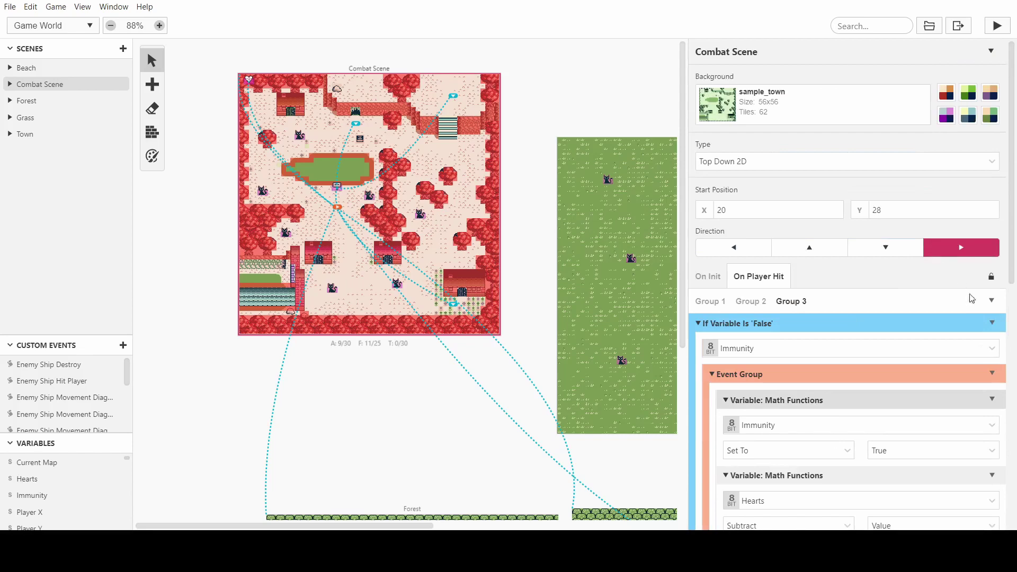
click(992, 324)
click(947, 403)
- Paste the Immunity event into the player-hit scripts of Forest, Town and Beach
scroll(510, 284, down, 5)
click(510, 284)
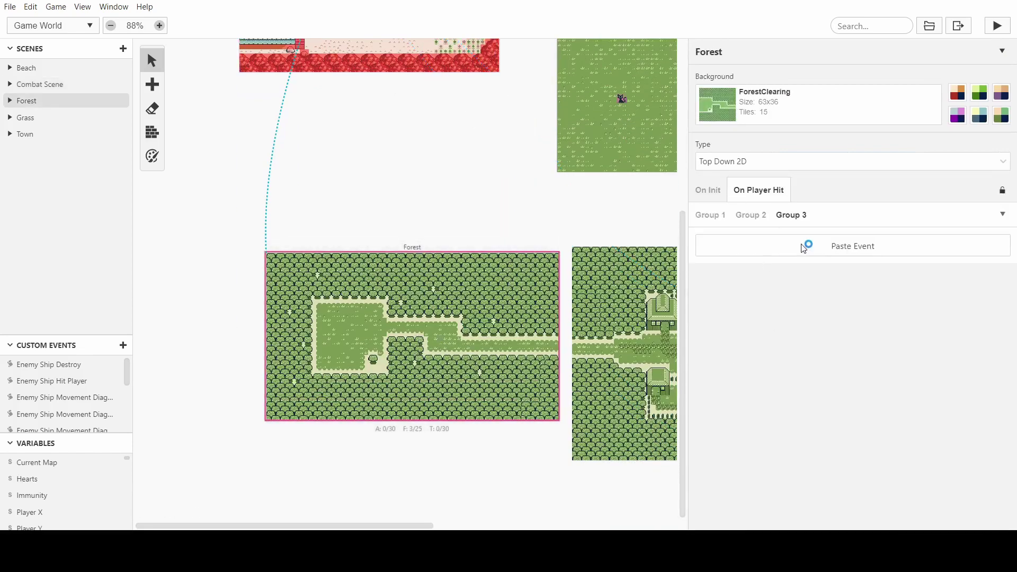
alt+click(794, 249)
scroll(506, 321, right, 5)
click(479, 332)
alt+click(879, 241)
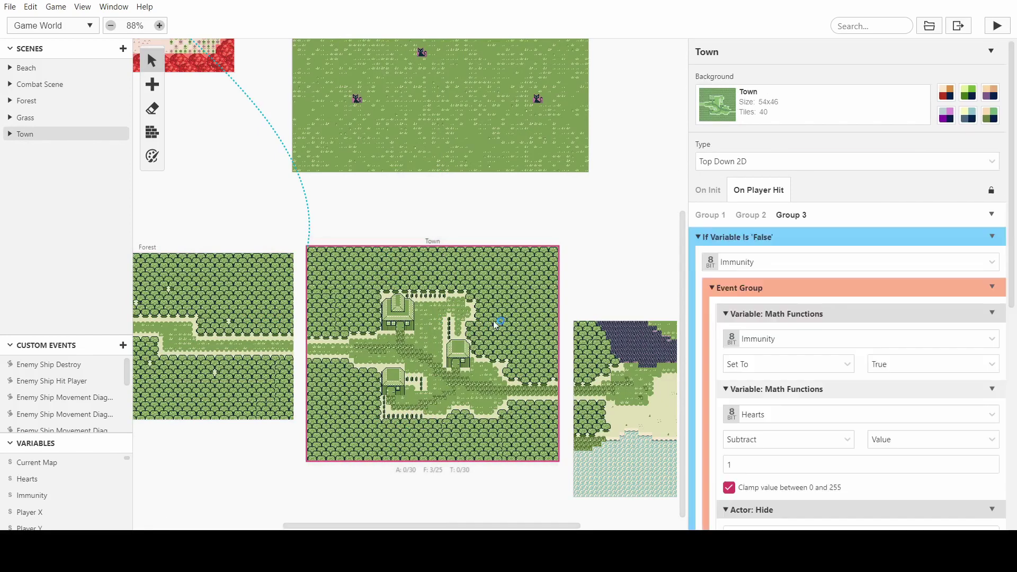
scroll(439, 328, right, 2)
scroll(437, 326, right, 1)
click(446, 327)
alt+click(762, 247)
scroll(824, 324, down, 5)
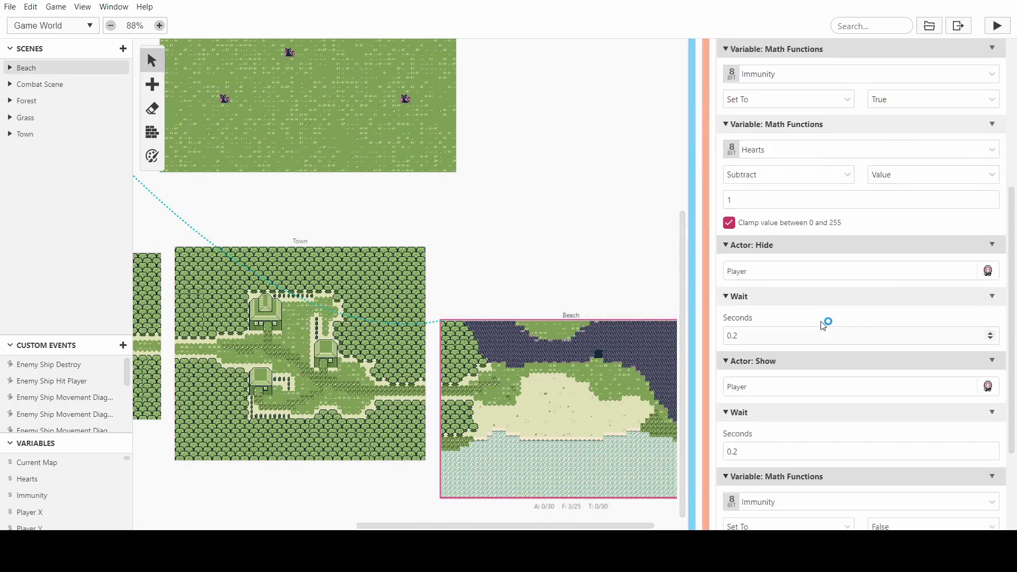
scroll(809, 206, down, 3)
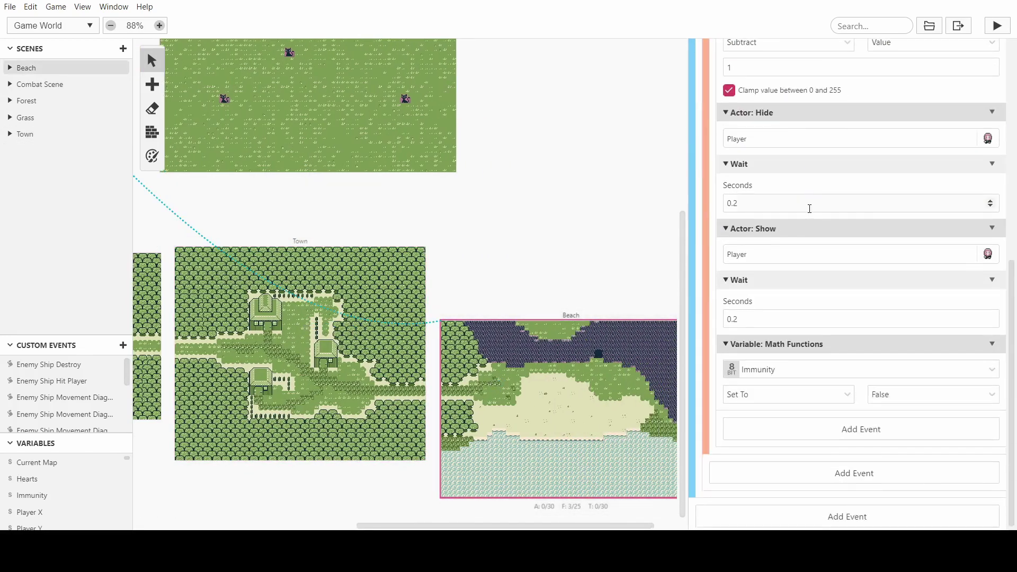
scroll(291, 324, left, 4)
scroll(291, 325, up, 5)
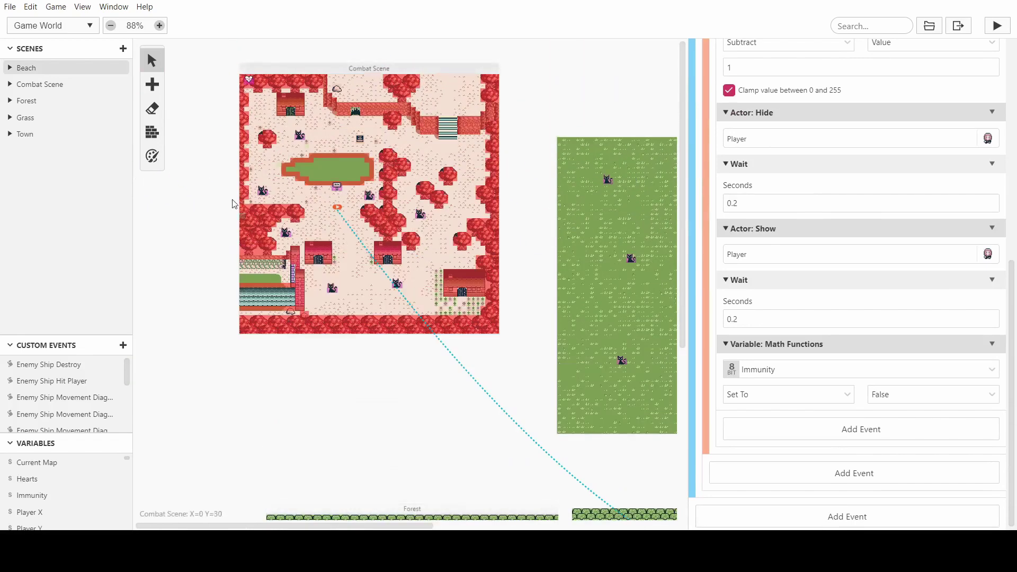
- Review the Combat Scene Heart 1 actor's update and start-up scripts
click(250, 81)
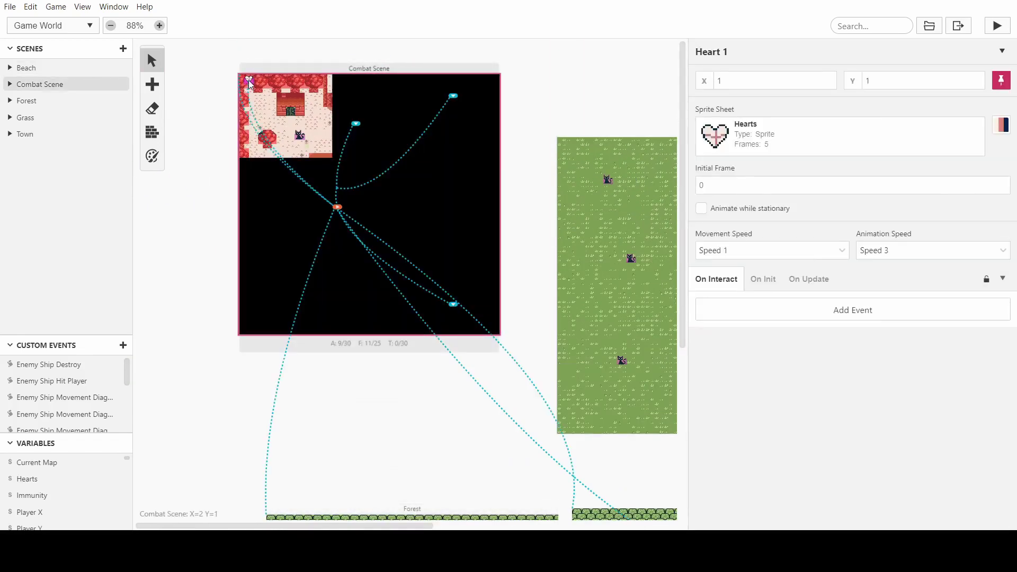
click(809, 279)
click(765, 280)
click(799, 283)
scroll(789, 310, down, 9)
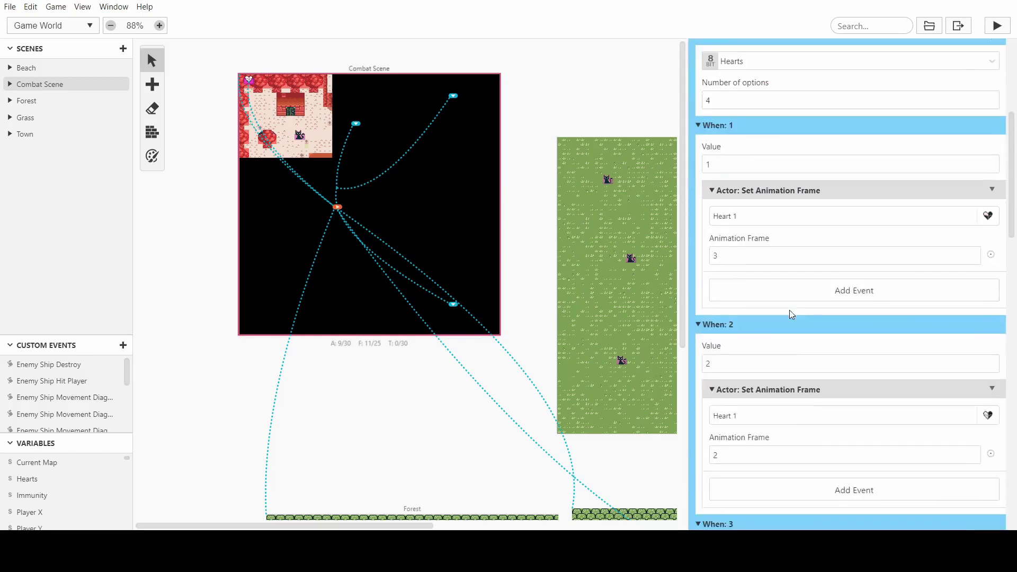
scroll(789, 310, down, 3)
scroll(763, 299, up, 8)
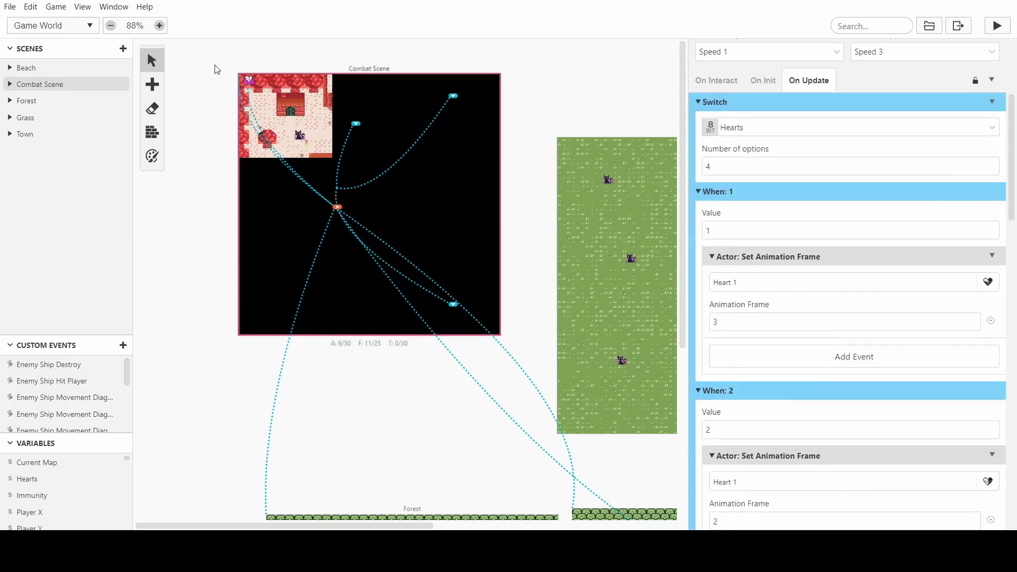
- Paste a copy of the Heart 1 actor into the Forest scene's top-left corner
click(253, 83)
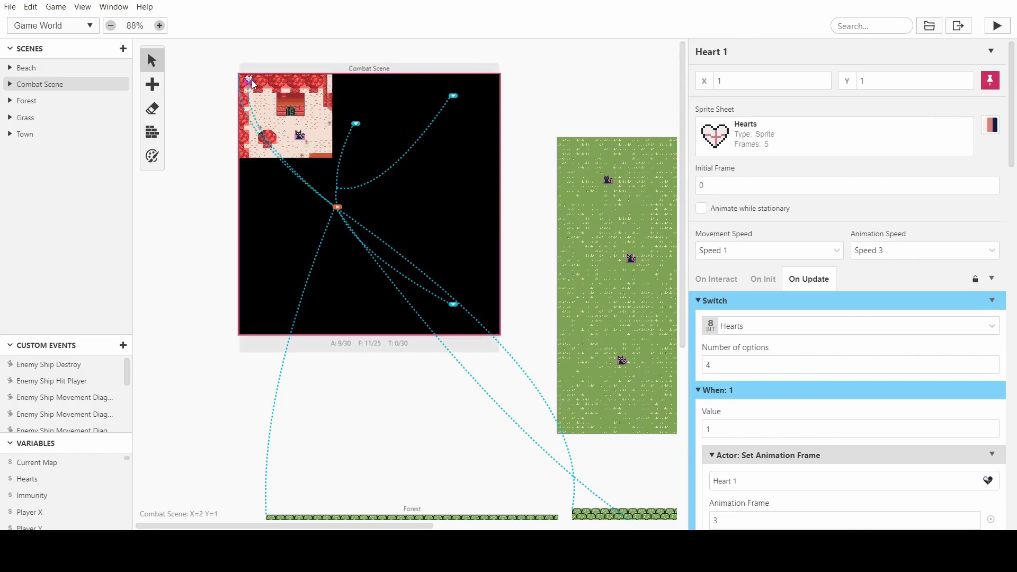
scroll(254, 163, down, 5)
key(ctrl+v)
click(275, 260)
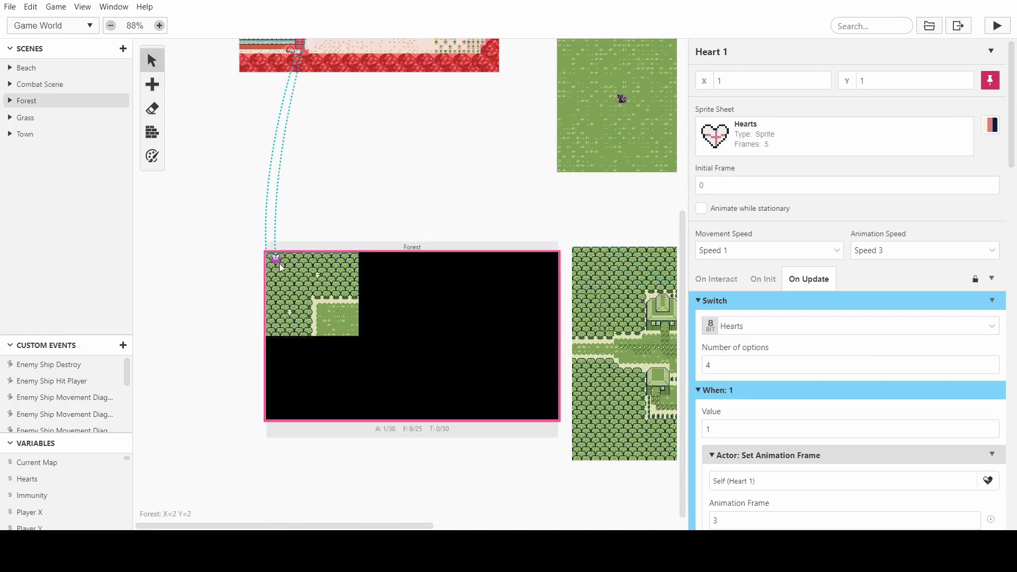
drag(275, 261, 276, 265)
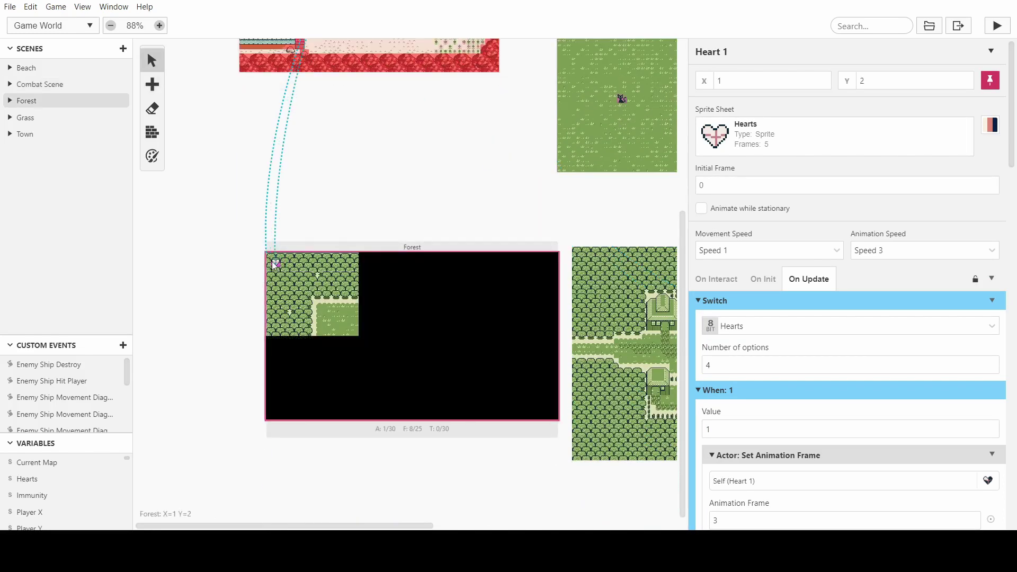
- Make the Forest heart's Change Scene go to Forest, respawning in the clearing
scroll(271, 211, up, 5)
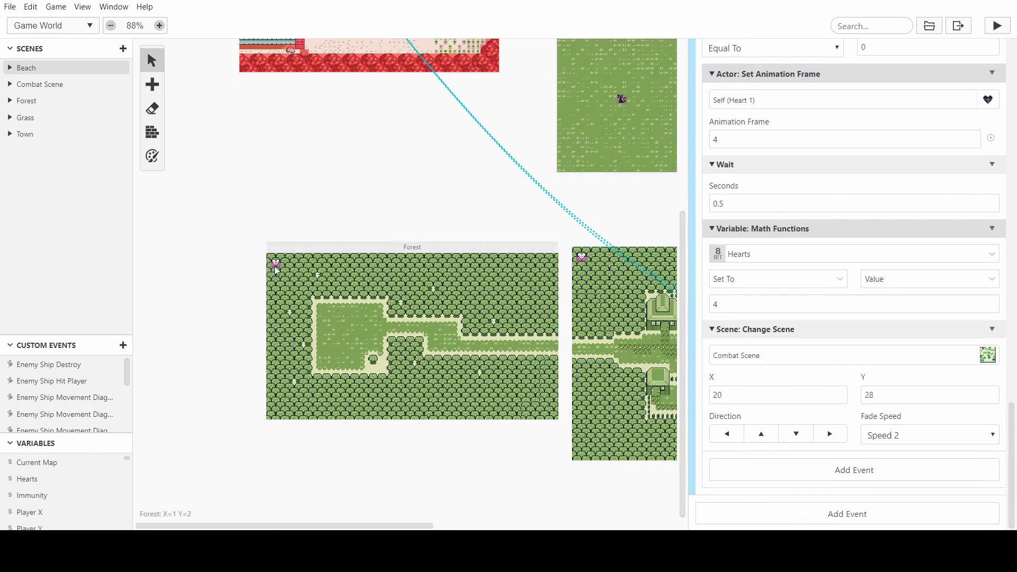
click(275, 263)
scroll(793, 267, down, 8)
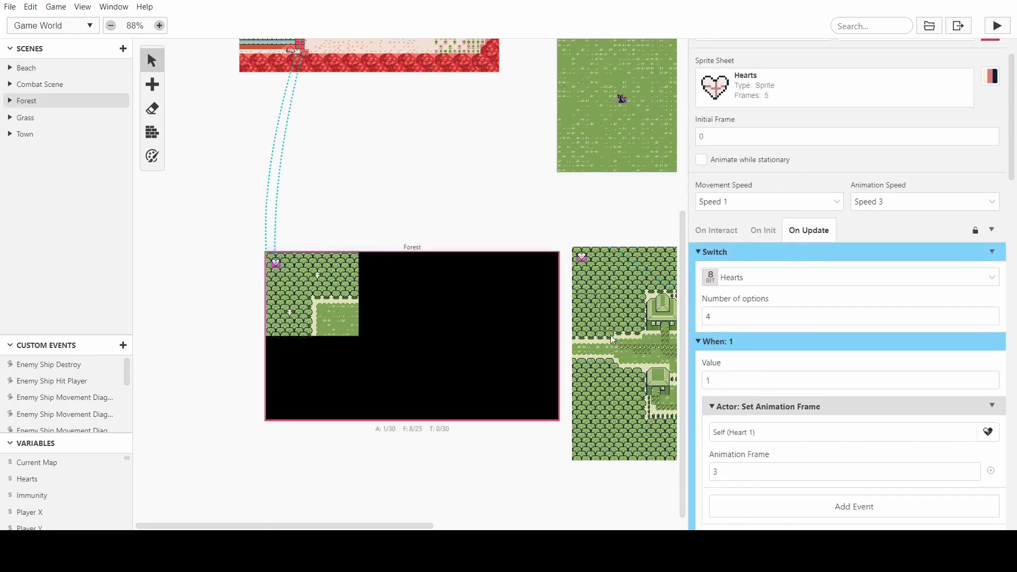
scroll(777, 269, down, 13)
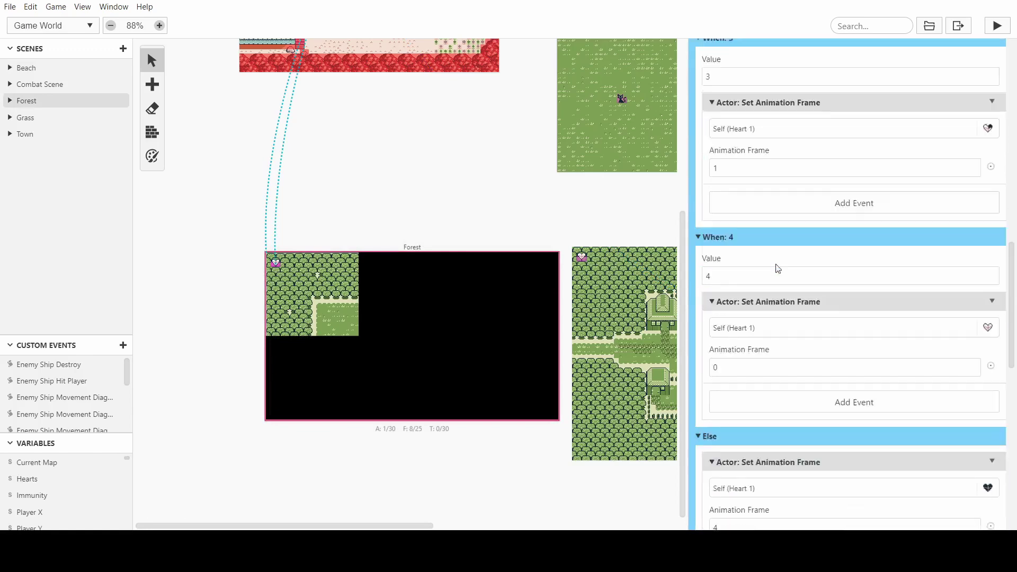
scroll(778, 269, up, 6)
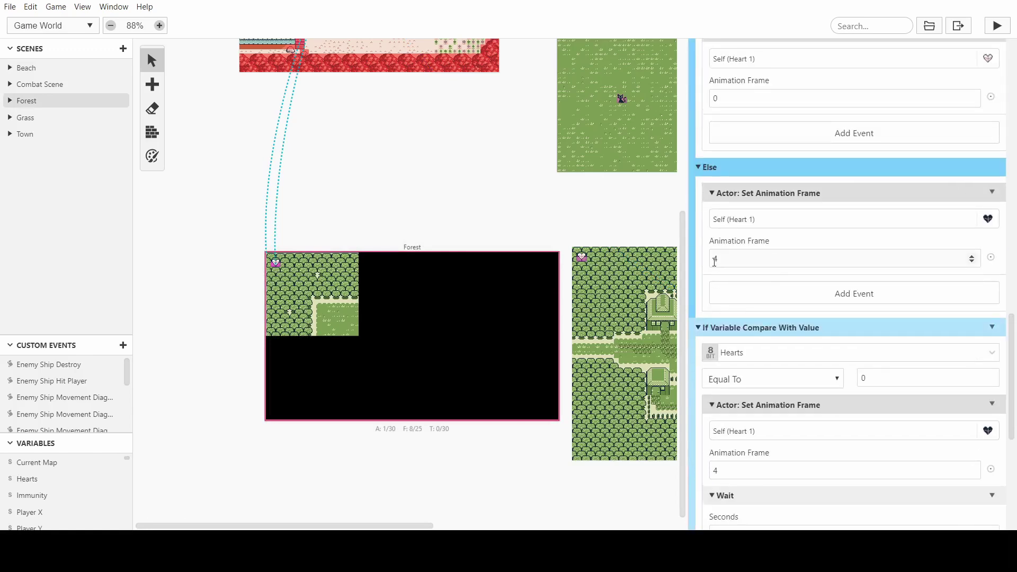
scroll(740, 264, up, 6)
scroll(740, 264, up, 13)
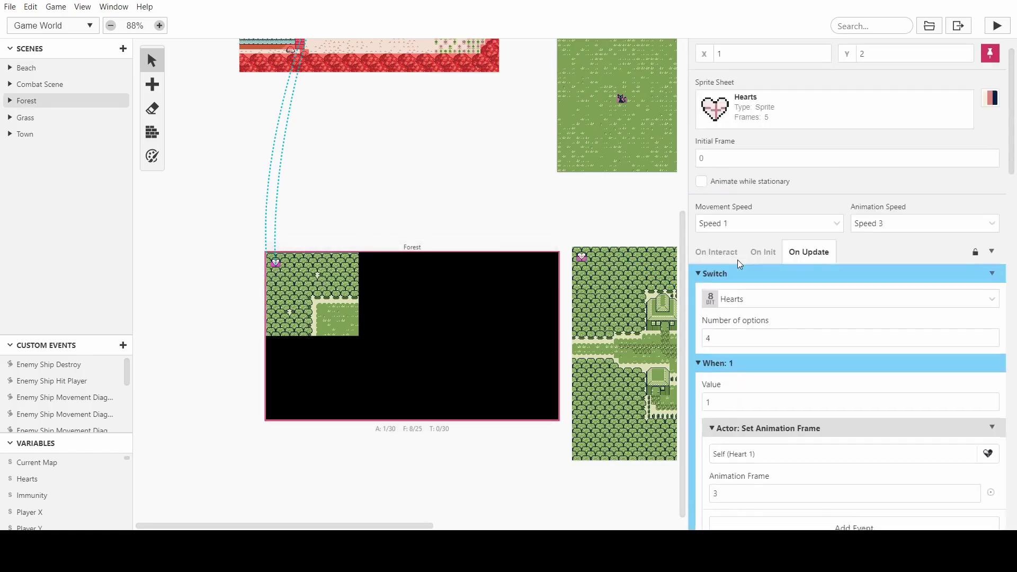
scroll(787, 340, down, 10)
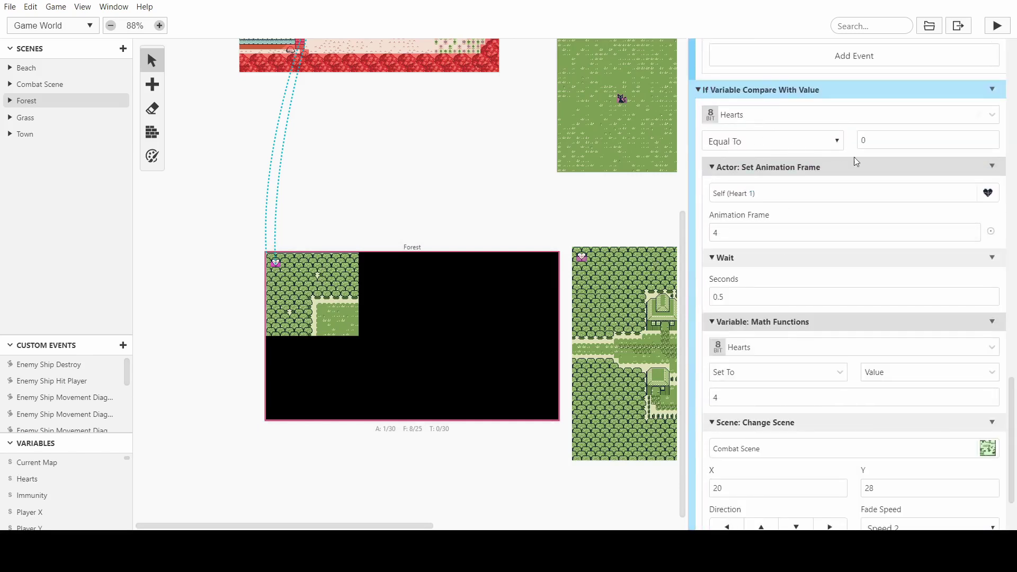
scroll(833, 259, down, 2)
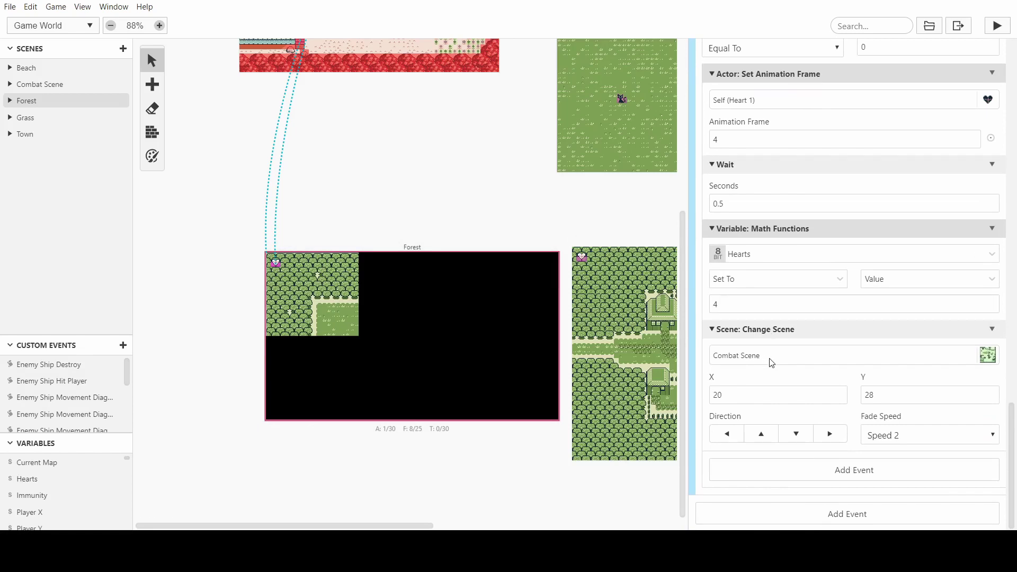
click(830, 362)
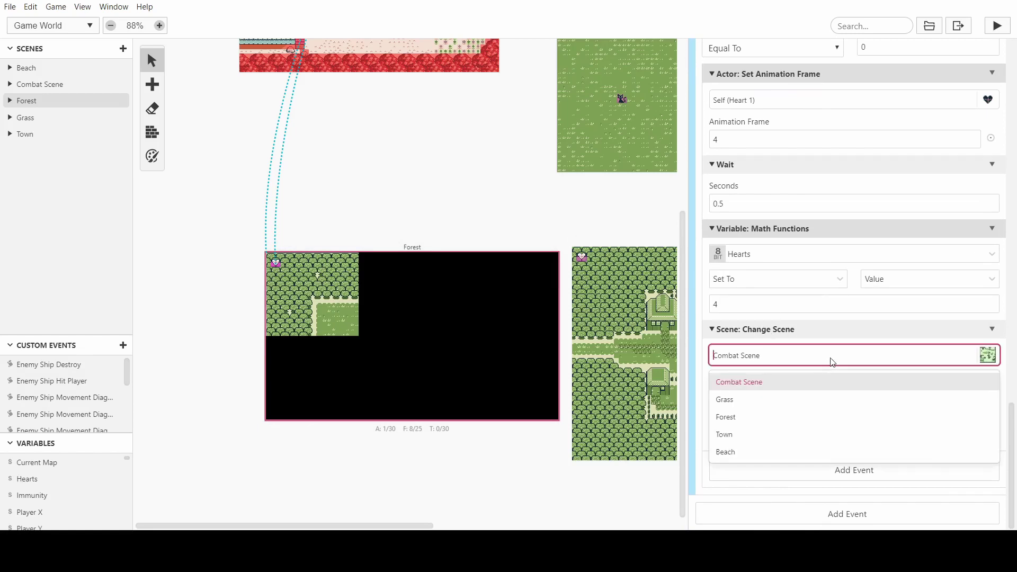
click(740, 418)
click(367, 390)
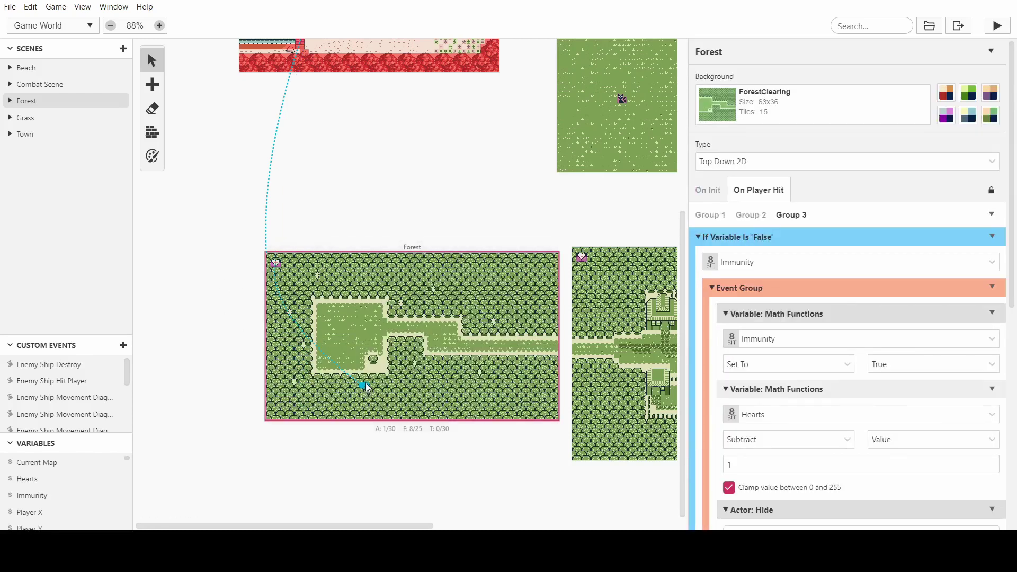
drag(365, 386, 434, 324)
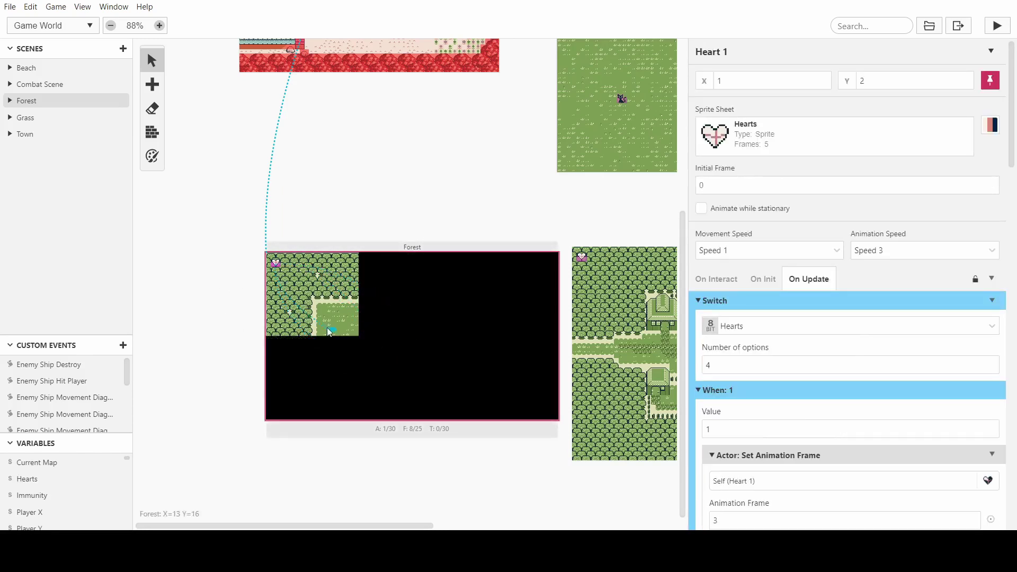
click(359, 319)
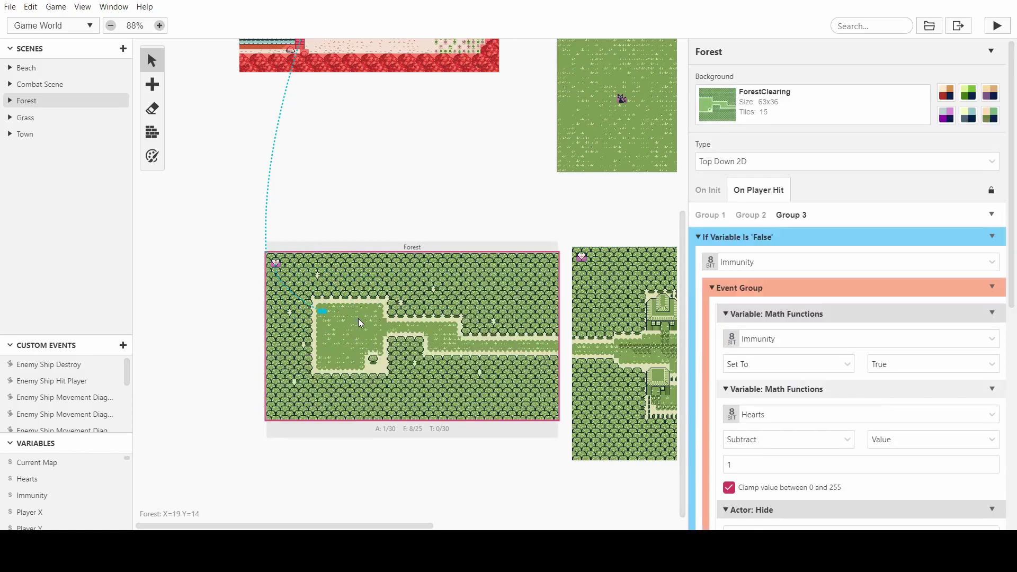
- Make the Town heart's Change Scene go to Town at 21, 20
scroll(349, 321, right, 5)
click(316, 259)
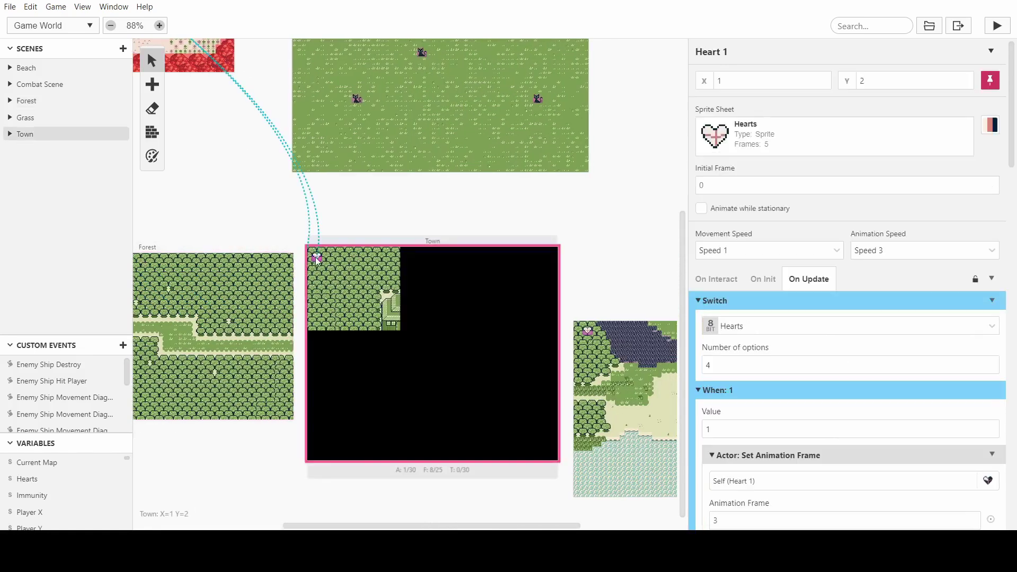
scroll(853, 389, down, 6)
scroll(846, 391, down, 10)
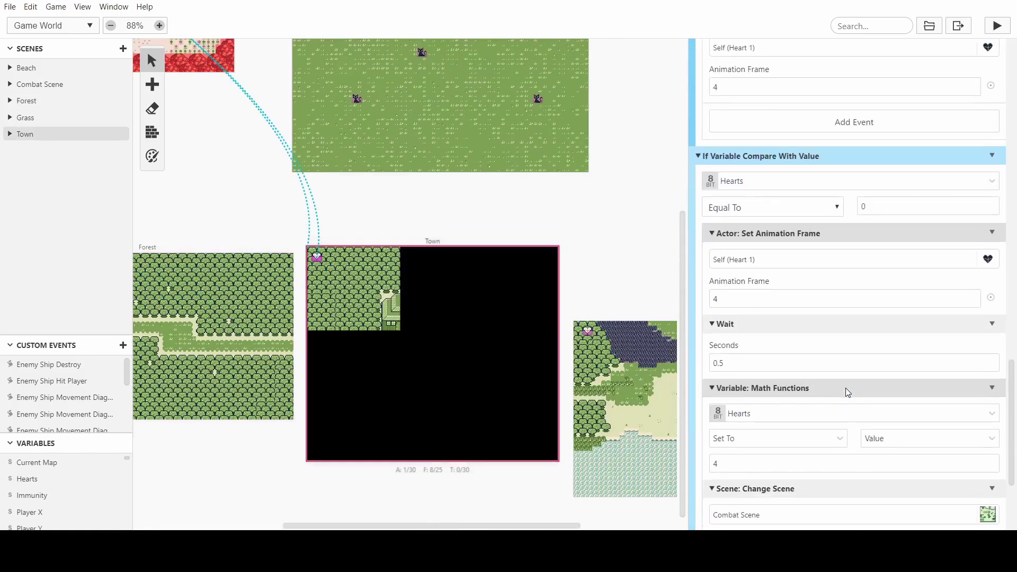
click(762, 358)
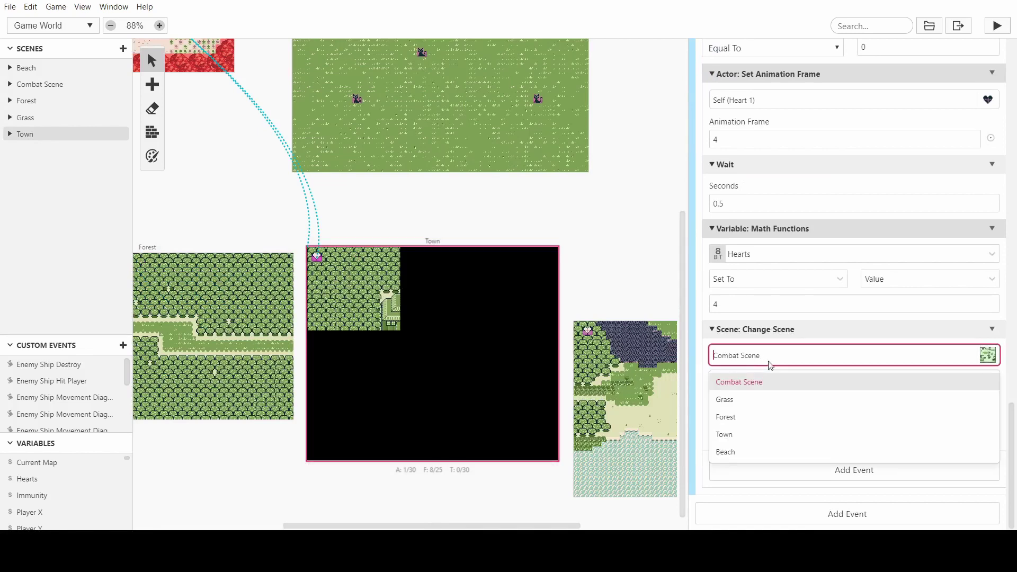
click(746, 429)
mouse_move(407, 381)
mouse_down()
mouse_move(409, 347)
mouse_move(442, 319)
mouse_move(430, 314)
mouse_up()
click(318, 290)
- Make the Beach heart's Change Scene go to Beach at 20, 28
scroll(415, 344, right, 5)
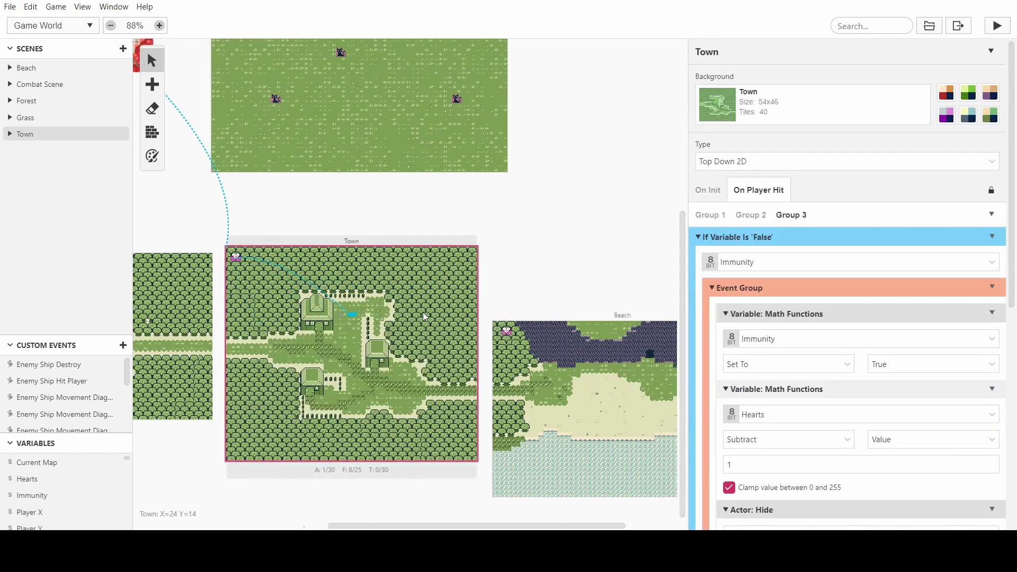
click(423, 332)
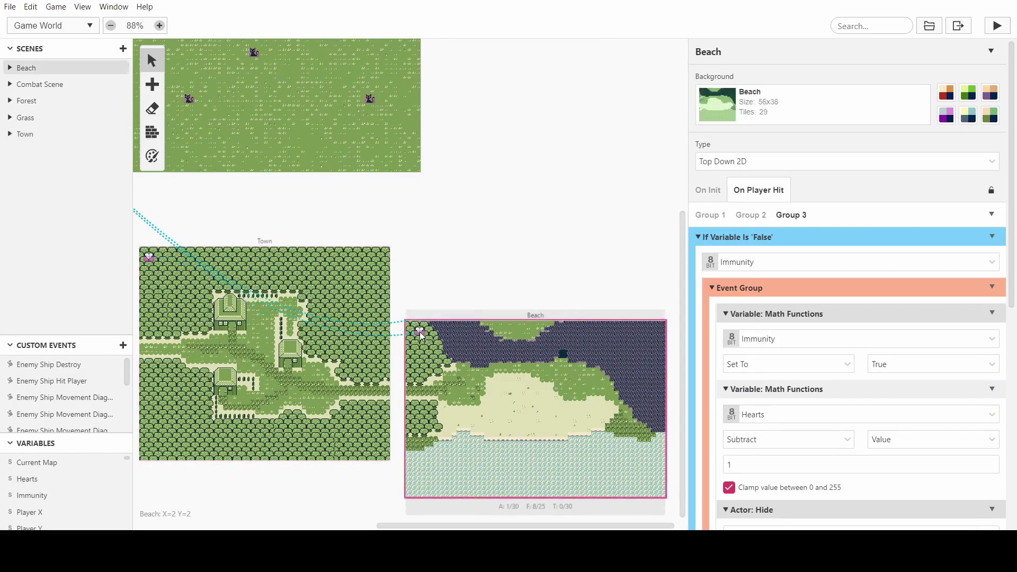
scroll(842, 353, down, 5)
scroll(848, 366, down, 8)
click(800, 353)
click(752, 450)
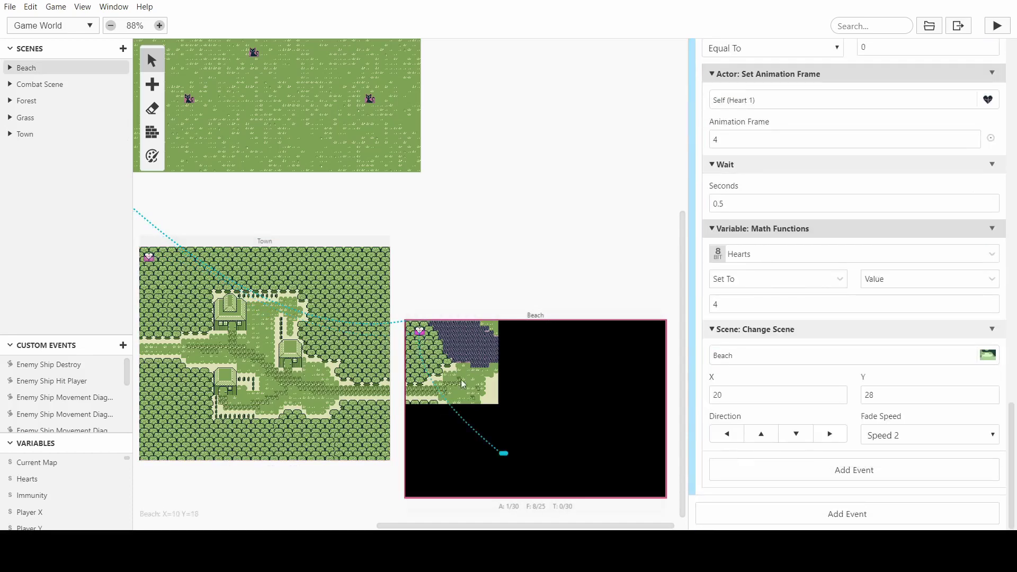
click(513, 447)
mouse_move(503, 453)
mouse_down()
mouse_move(503, 384)
mouse_move(467, 382)
mouse_up()
- Deselect the heart actor and inspect a cat enemy in the Combat Scene
click(461, 207)
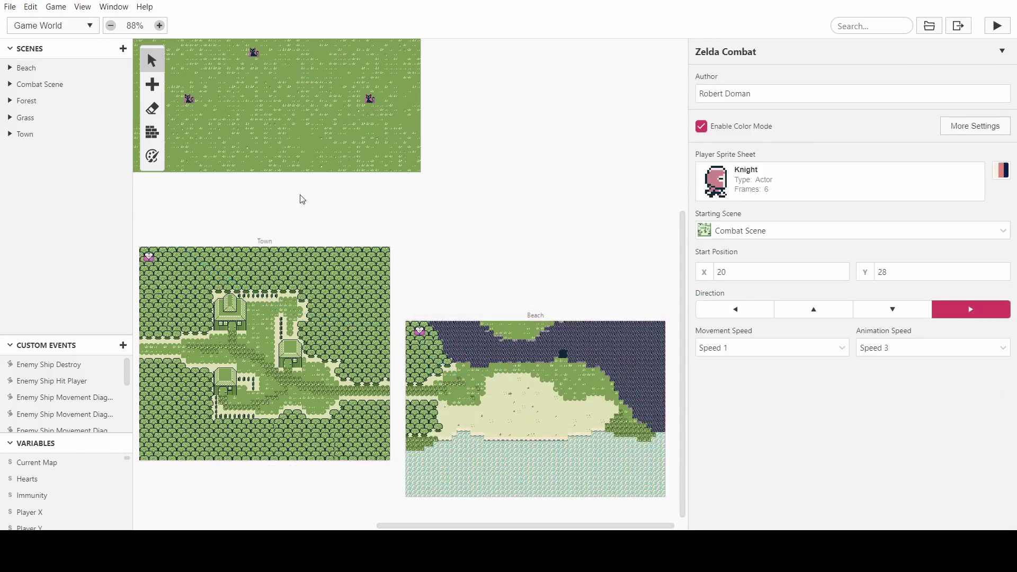
scroll(464, 201, left, 6)
ctrl+scroll(465, 197, down, 2)
ctrl+scroll(284, 237, up, 2)
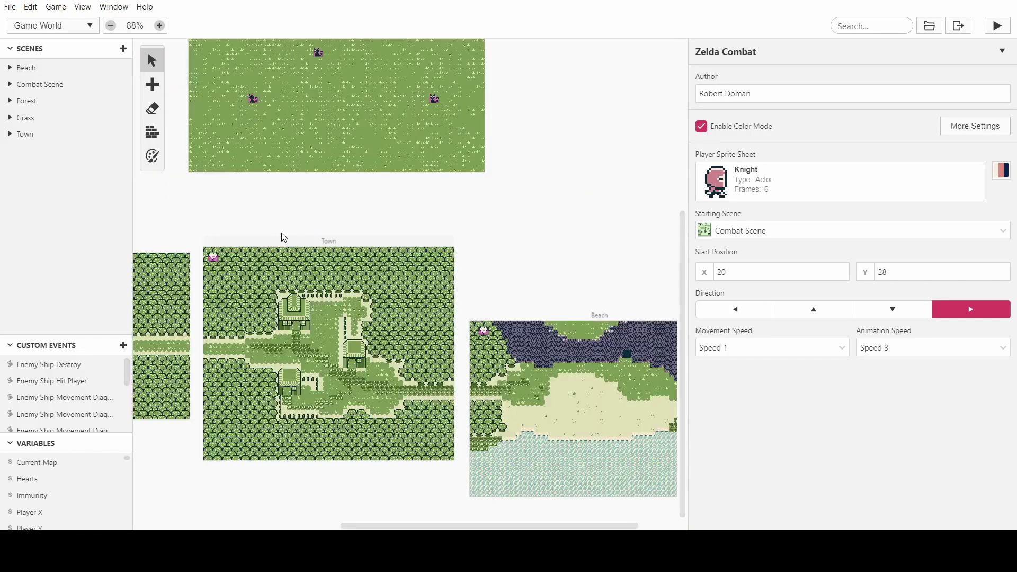
scroll(475, 347, up, 5)
scroll(474, 348, left, 6)
scroll(309, 341, right, 3)
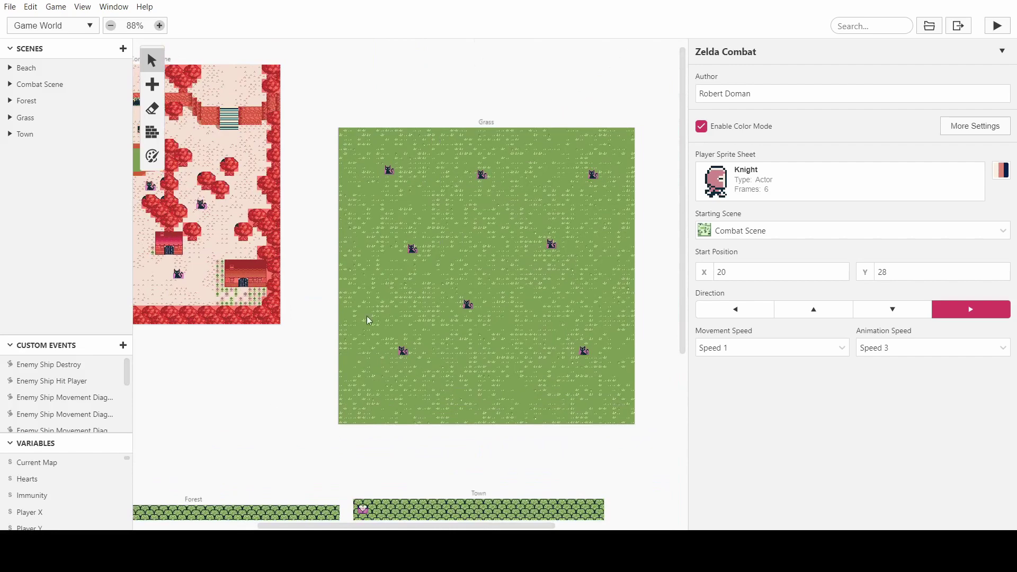
scroll(350, 344, down, 1)
scroll(403, 344, left, 4)
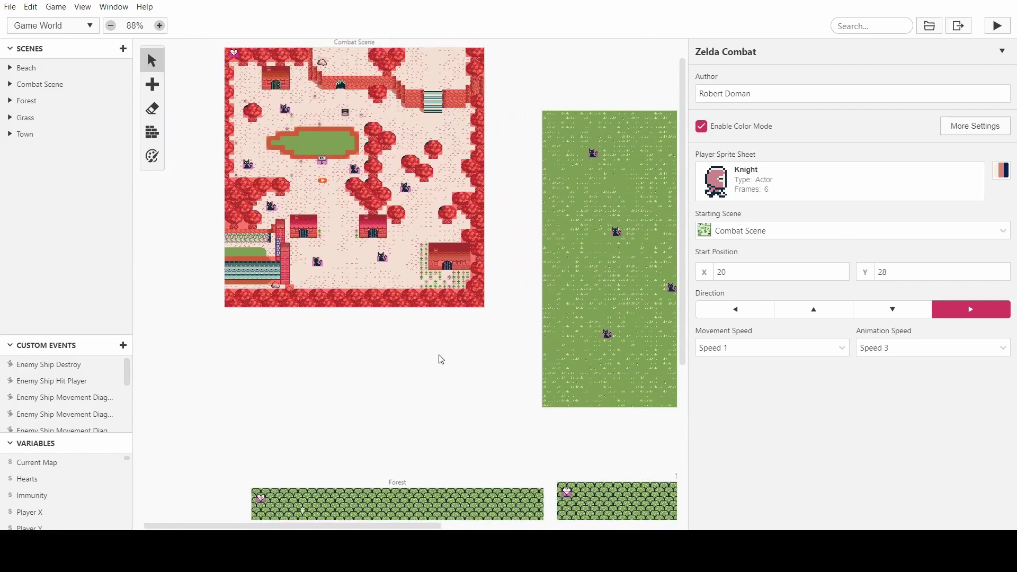
click(381, 259)
- Place cat enemy actors at five spots in the Town scene
scroll(380, 274, down, 5)
scroll(382, 238, right, 1)
key(a)
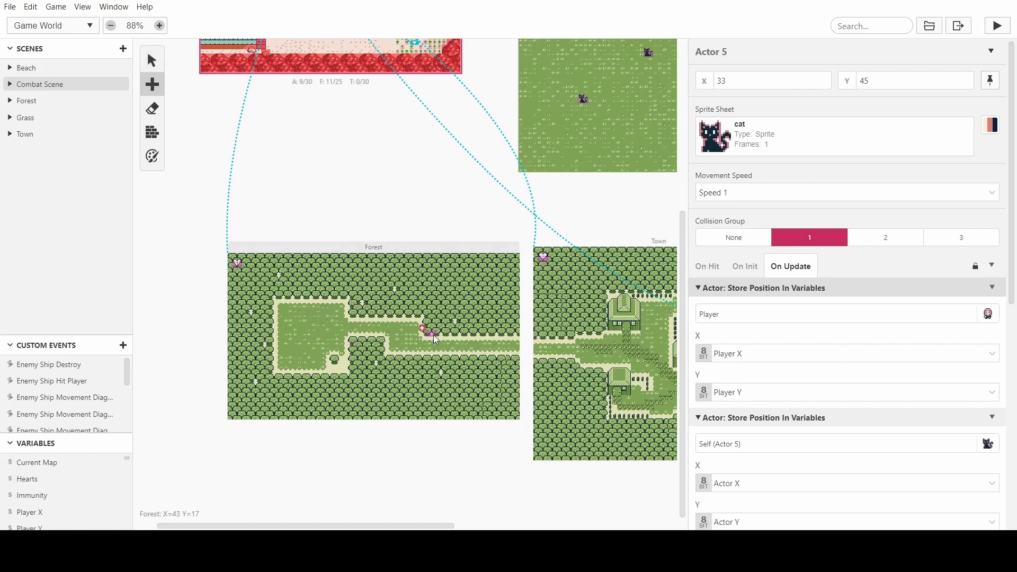
scroll(375, 328, right, 4)
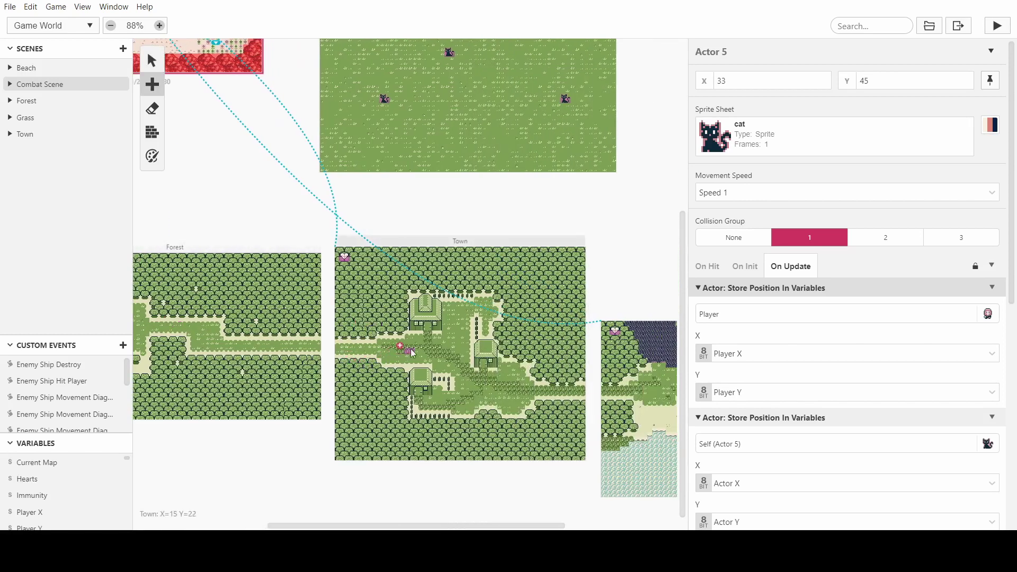
click(455, 325)
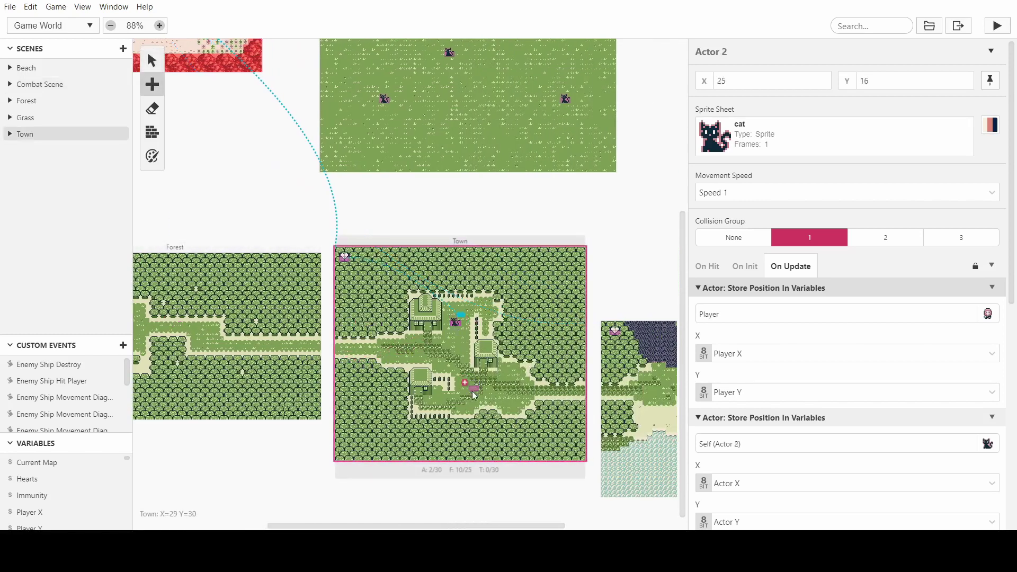
click(454, 399)
key(a)
click(497, 379)
key(a)
click(515, 402)
key(a)
click(444, 344)
- Place a cat enemy actor on the Forest path
scroll(389, 362, left, 4)
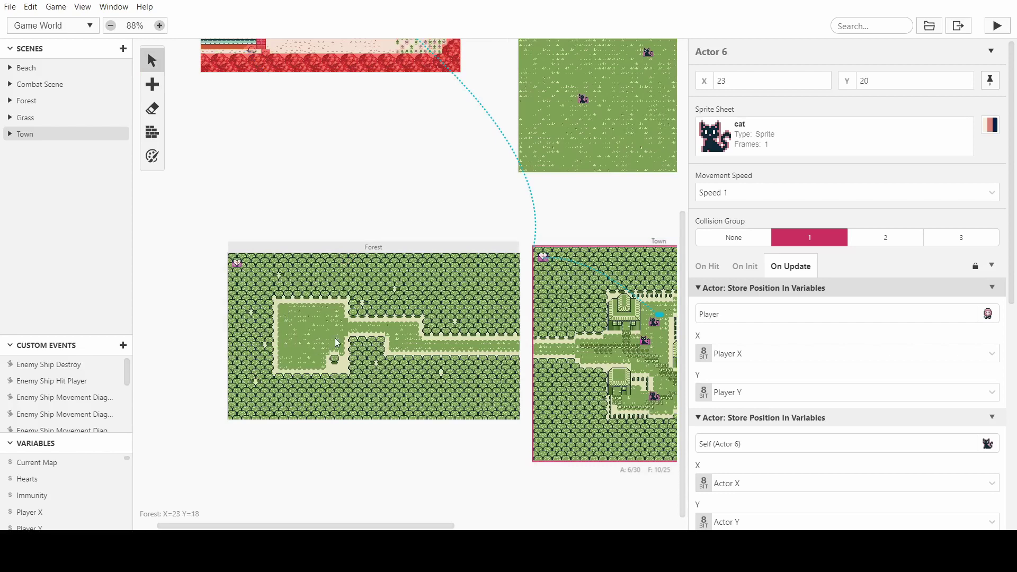
key(a)
click(404, 336)
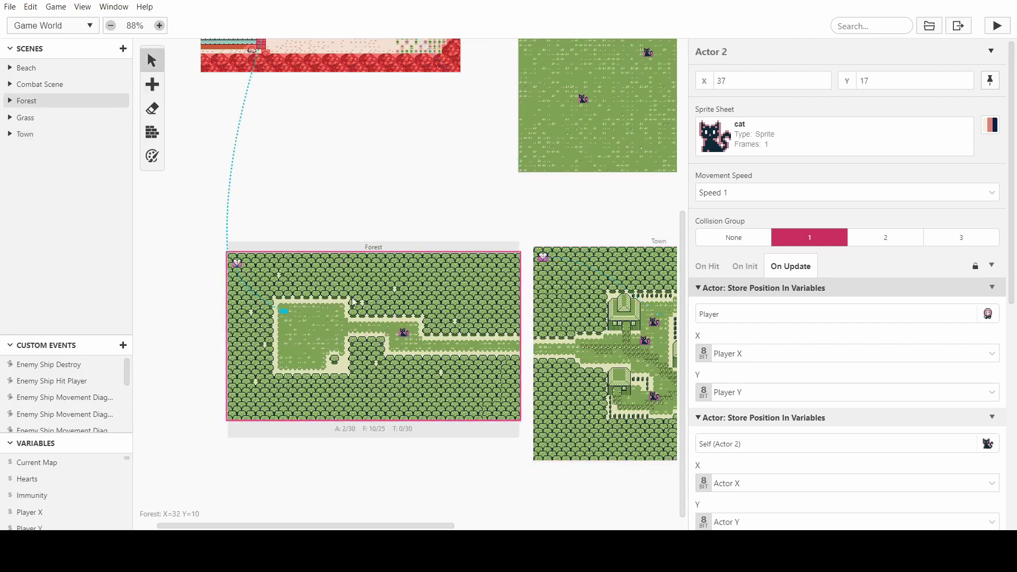
- Pan over to the Beach scene and select it to show its settings
scroll(345, 302, right, 5)
scroll(345, 301, right, 1)
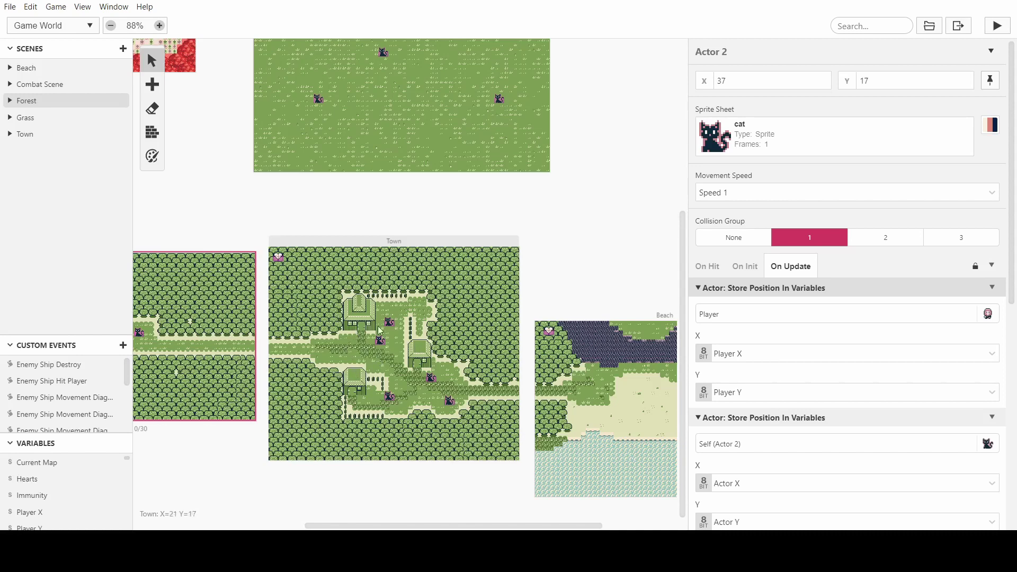
scroll(398, 352, right, 3)
scroll(280, 391, left, 2)
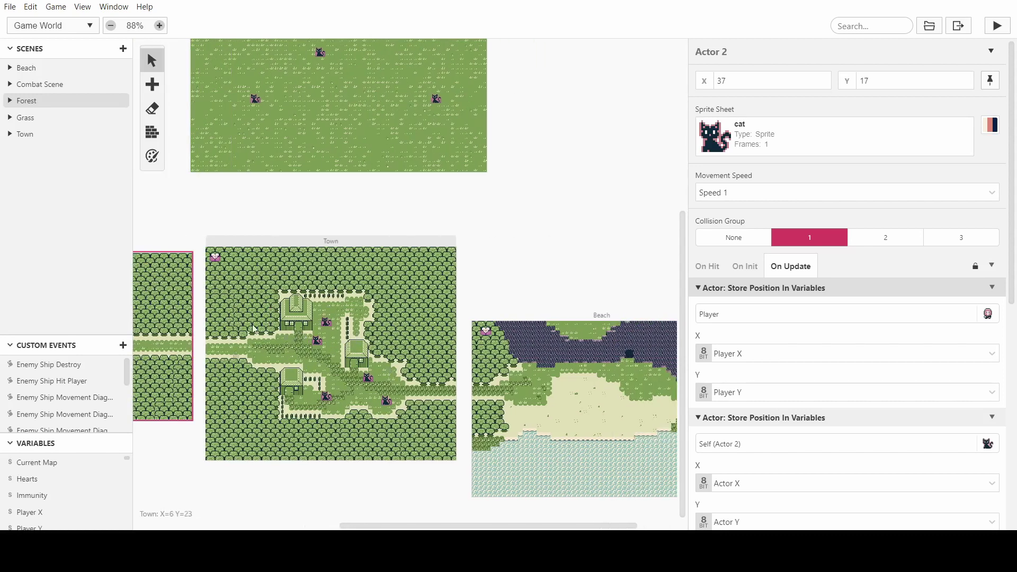
scroll(270, 351, right, 2)
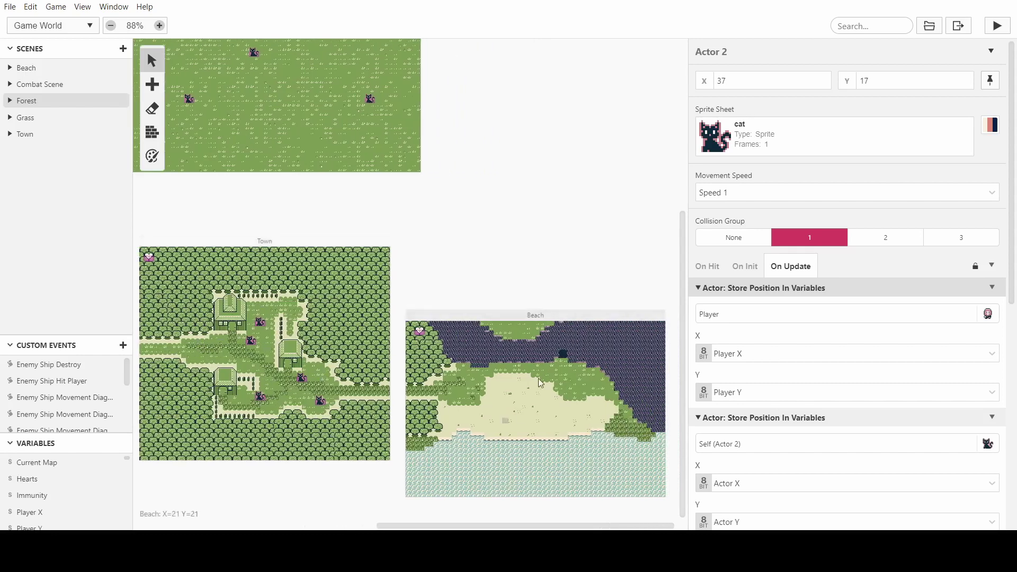
click(536, 396)
- Set the project's Starting Scene to Forest
ctrl+scroll(578, 402, up, 3)
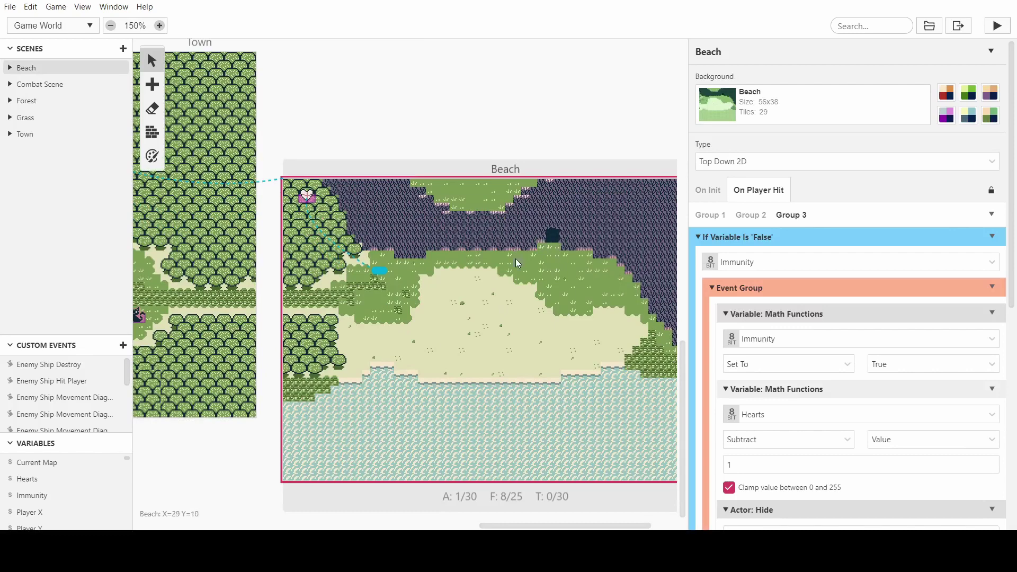
scroll(516, 259, left, 5)
scroll(487, 277, up, 5)
scroll(395, 306, right, 2)
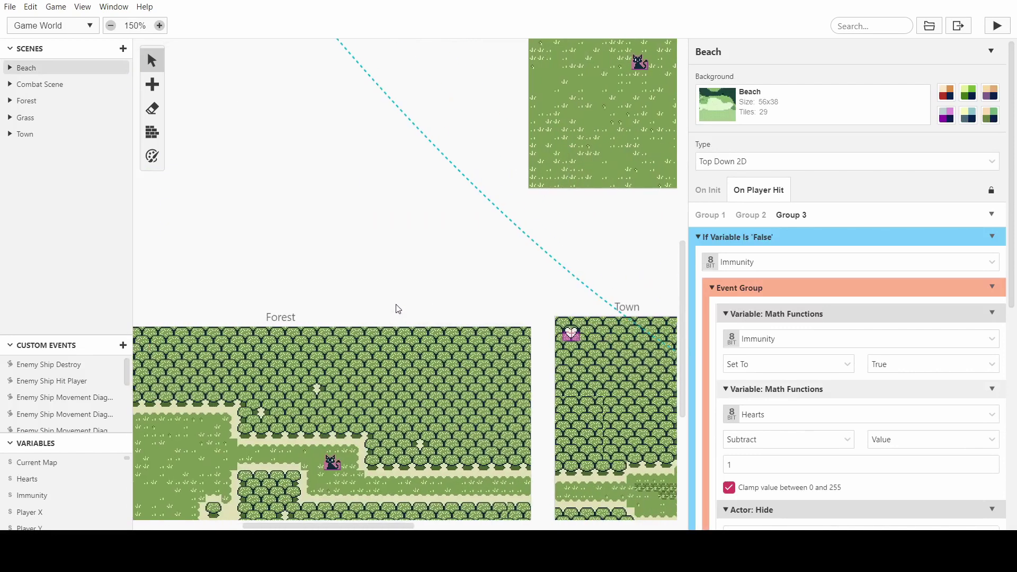
scroll(396, 306, left, 4)
scroll(395, 306, down, 5)
ctrl+scroll(395, 304, down, 5)
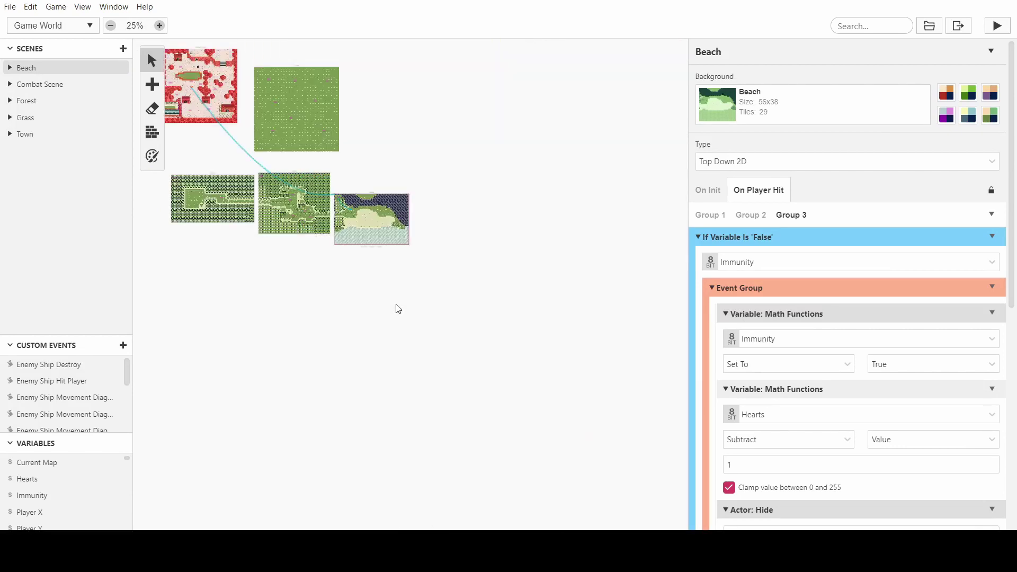
ctrl+scroll(224, 160, up, 4)
scroll(264, 238, left, 3)
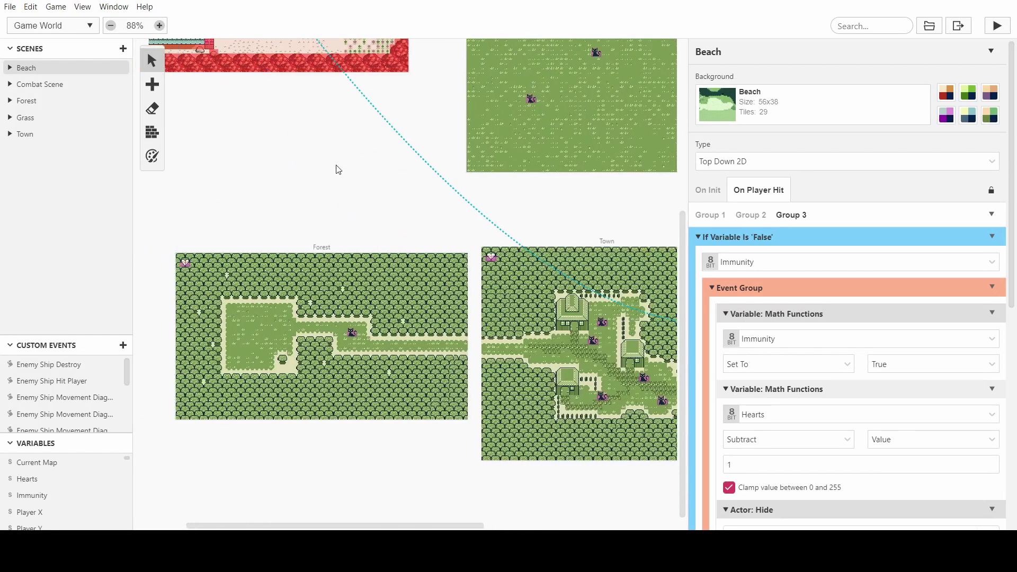
click(338, 168)
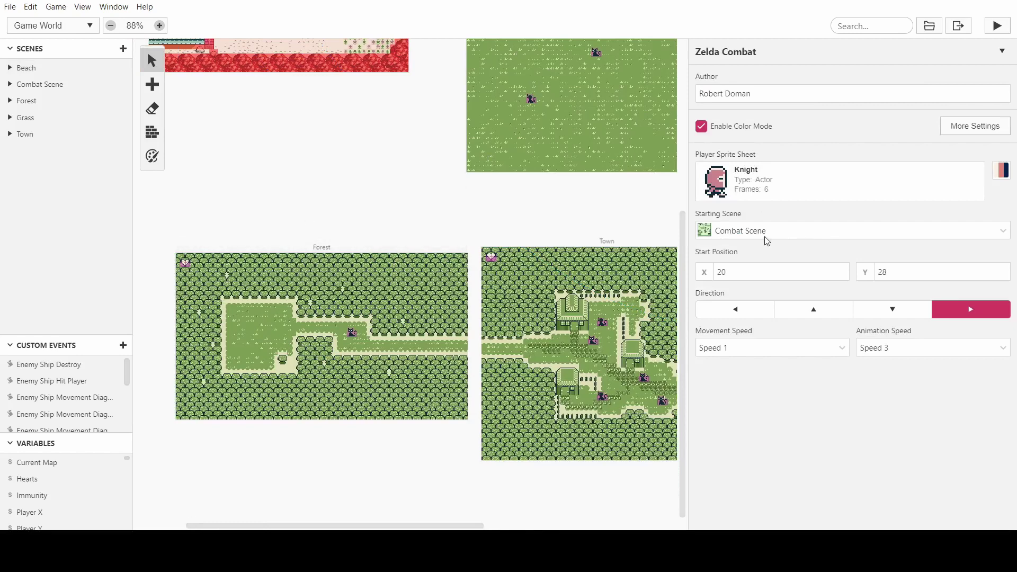
scroll(392, 216, up, 3)
scroll(393, 216, left, 3)
scroll(359, 233, up, 1)
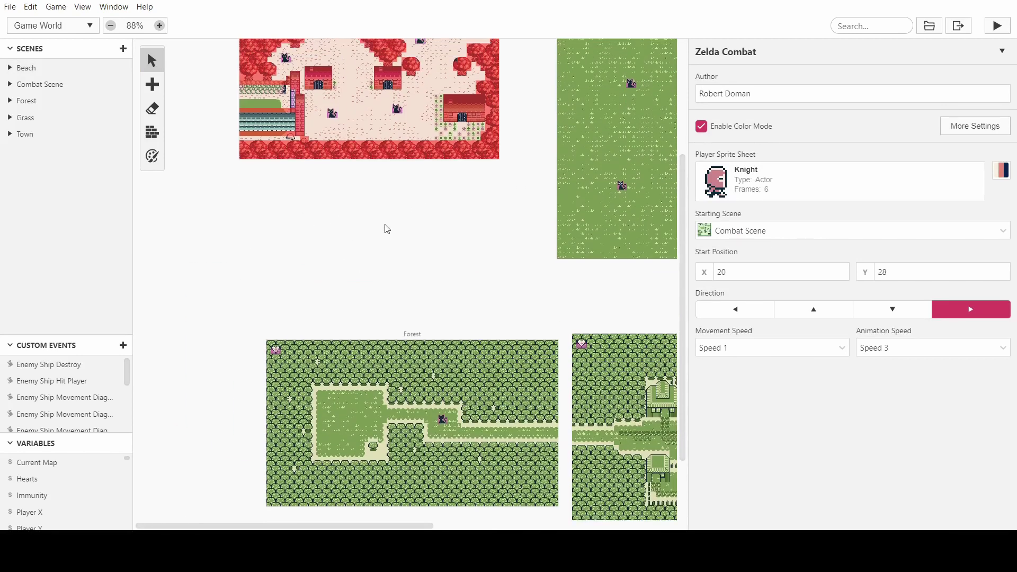
click(788, 231)
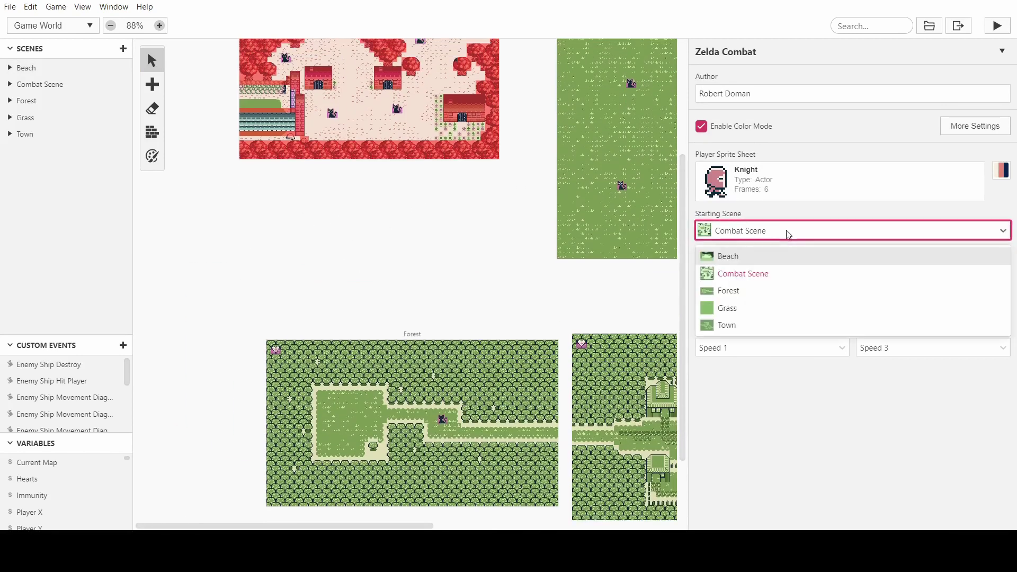
click(767, 292)
- Drag the player start marker into the Forest clearing at 11, 12
scroll(373, 218, down, 3)
scroll(373, 218, right, 1)
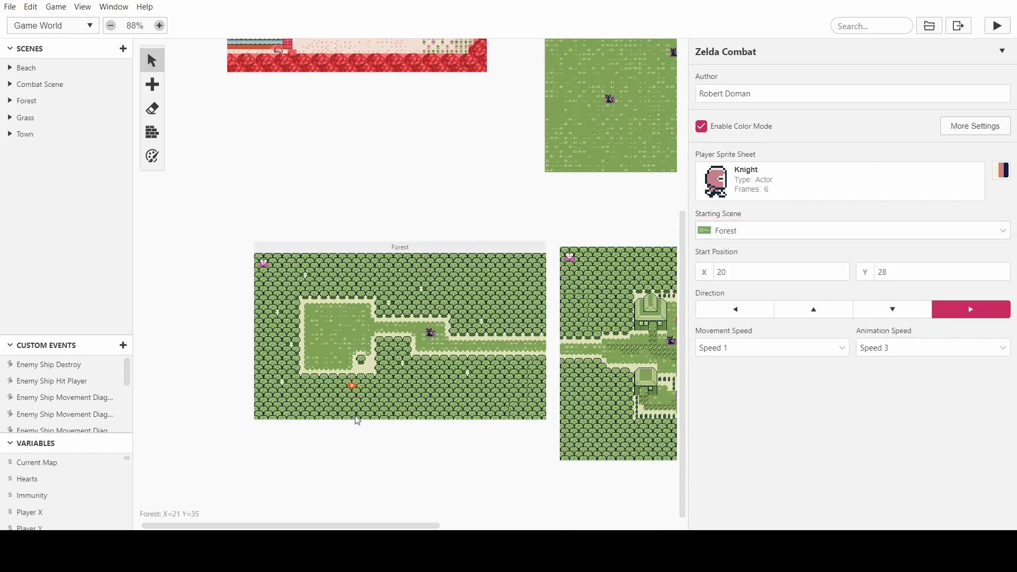
drag(351, 388, 323, 325)
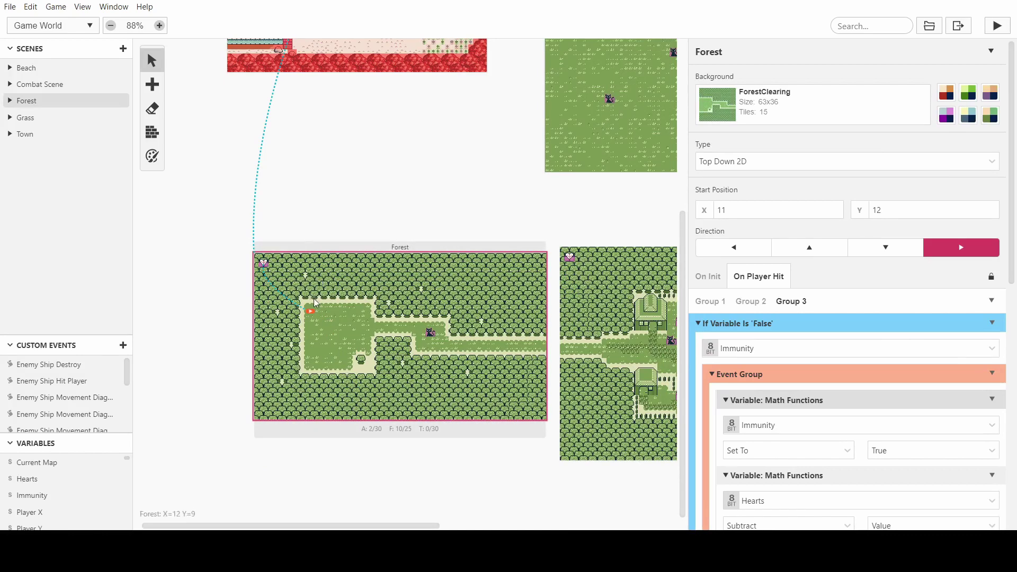
ctrl+scroll(312, 300, up, 1)
- With the large collision brush, paint solid tiles along the Forest clearing's top, left, bottom and right edges
scroll(305, 289, down, 1)
click(152, 132)
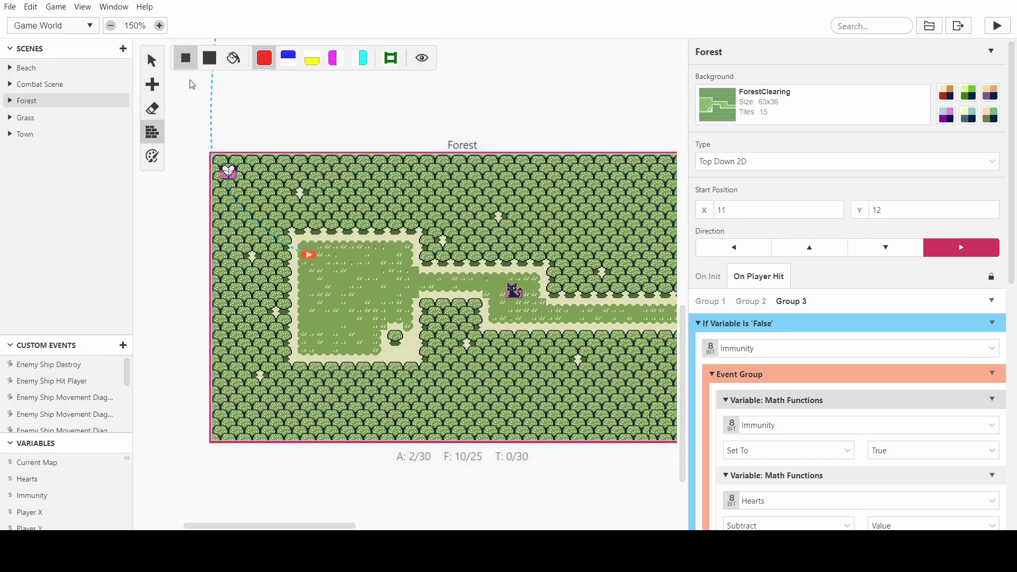
click(209, 58)
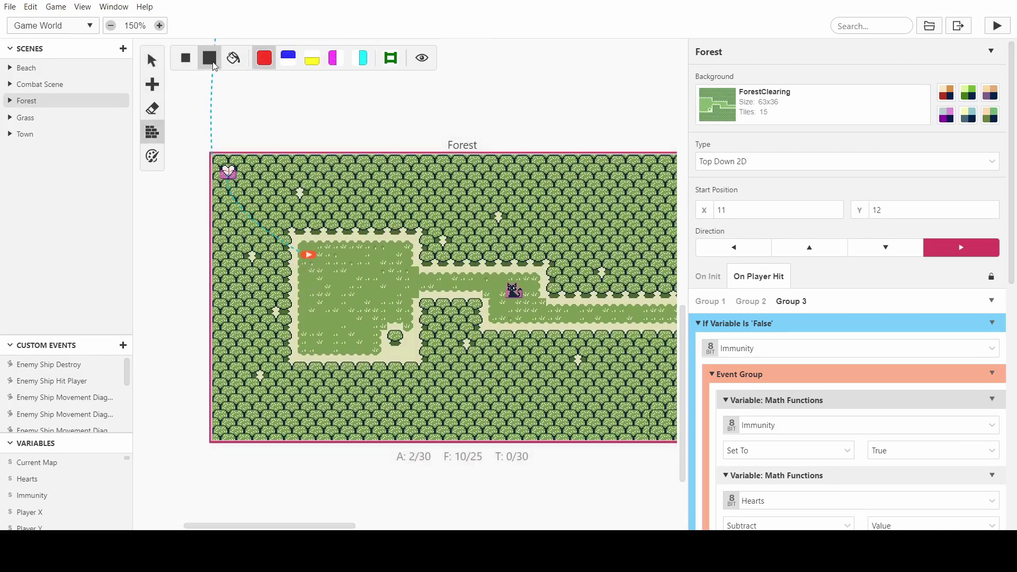
click(420, 226)
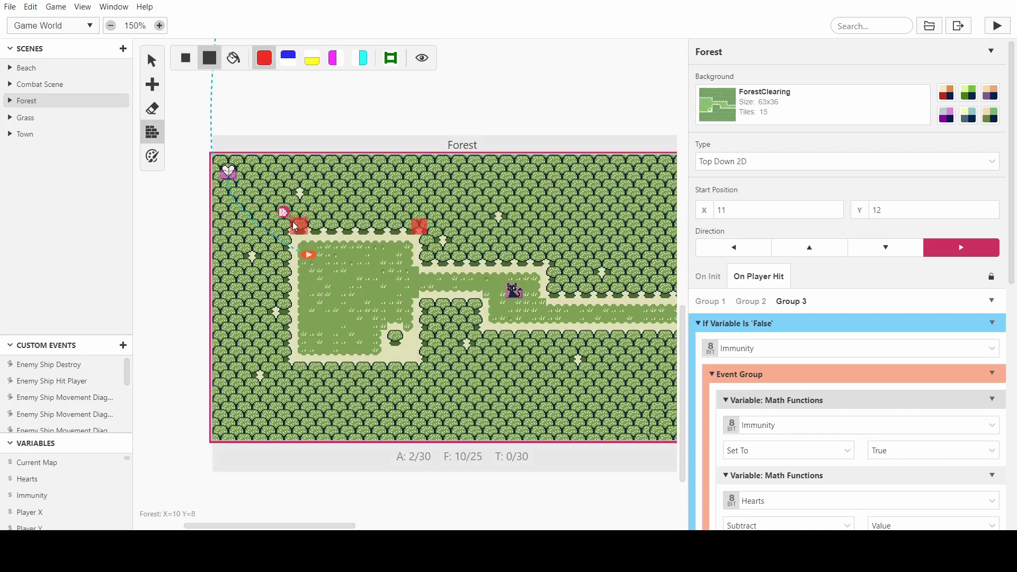
shift+click(284, 226)
shift+click(293, 370)
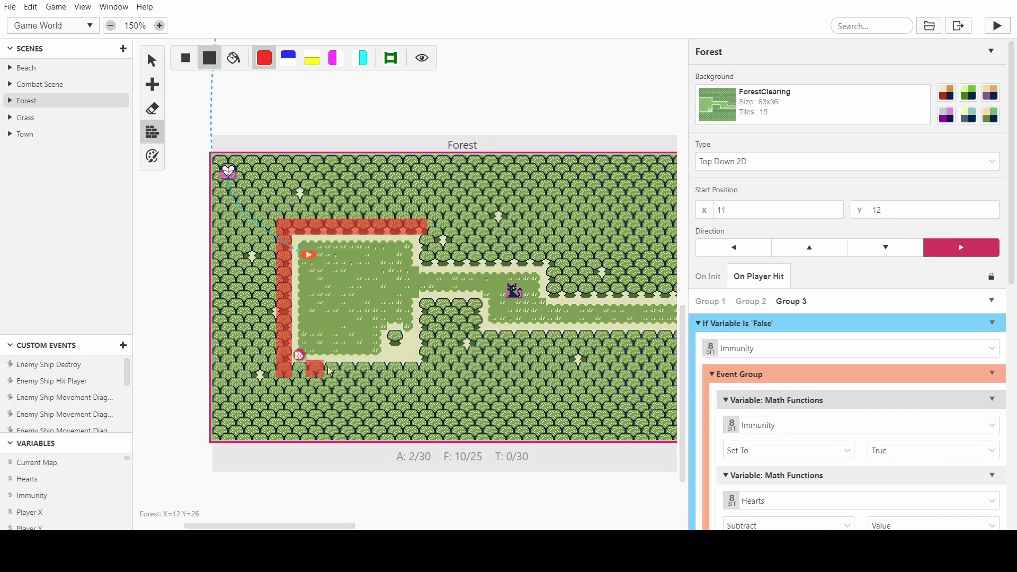
shift+click(429, 370)
shift+click(428, 301)
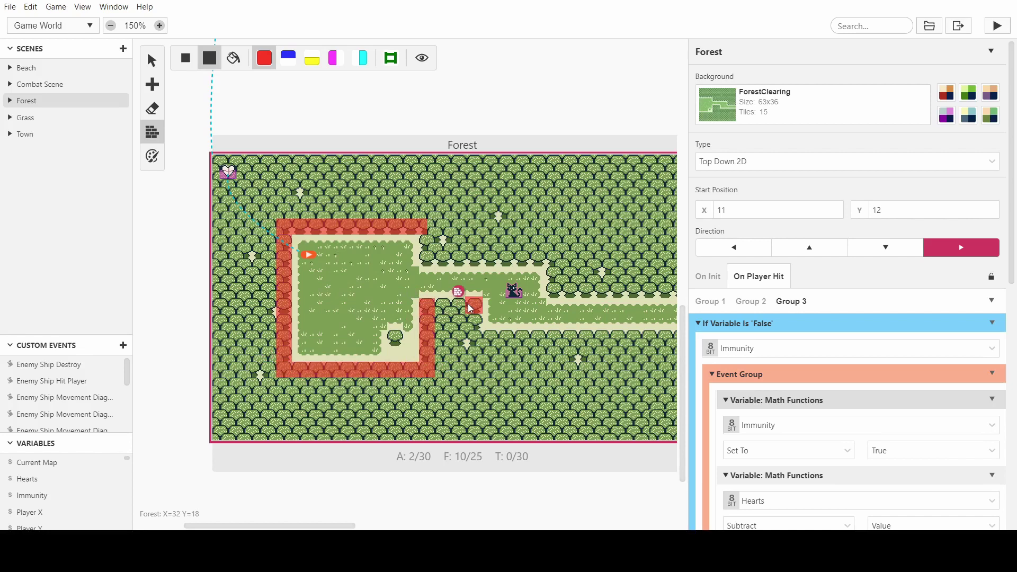
- Extend the collision line along the edges of the Forest's eastward path
shift+click(471, 308)
shift+click(470, 339)
scroll(470, 339, right, 3)
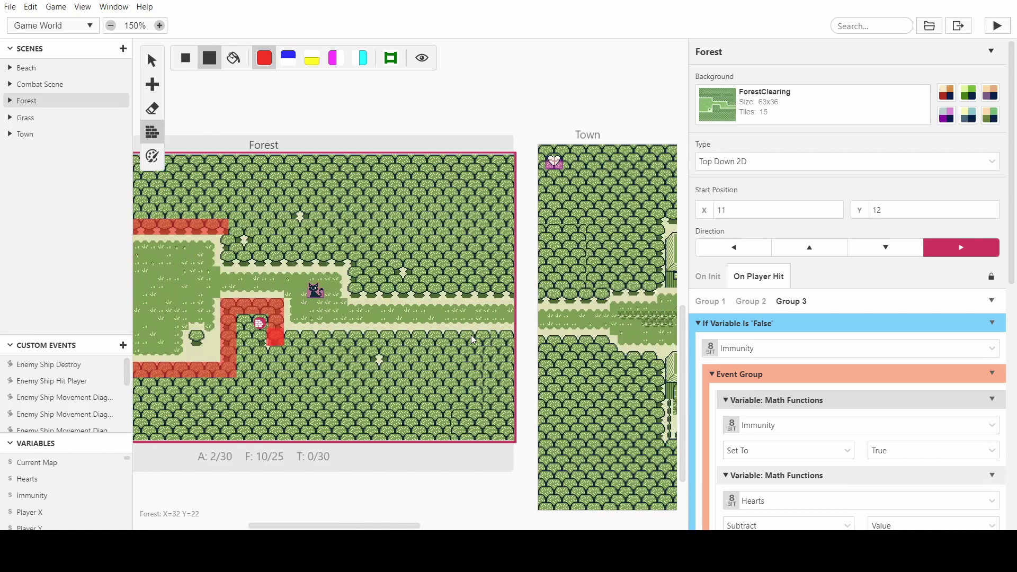
shift+click(503, 342)
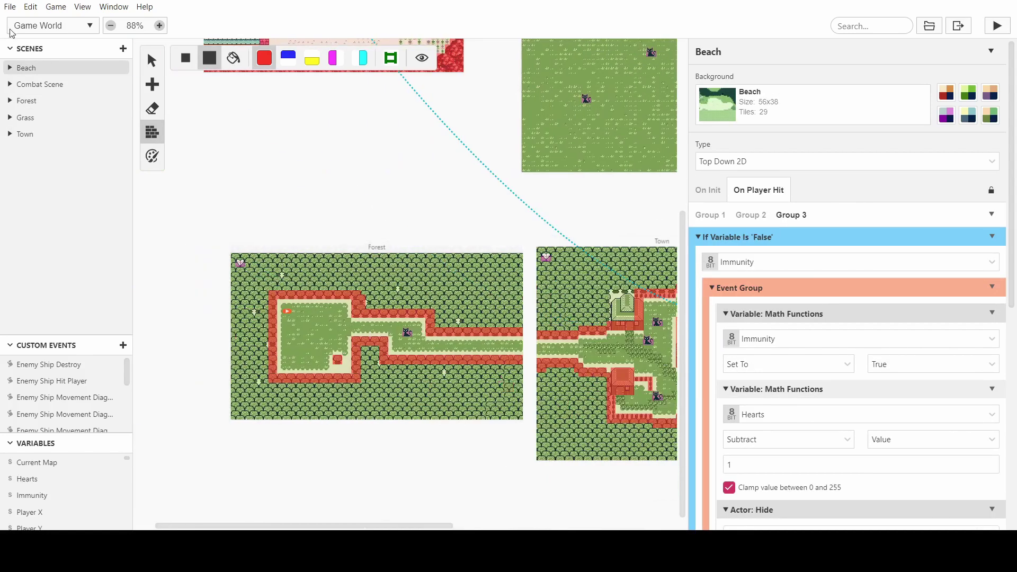
- Return to the Select tool and scroll across Forest, Town and Beach to check the collision outlines
click(152, 61)
ctrl+scroll(456, 419, up, 3)
scroll(217, 279, left, 3)
scroll(408, 293, right, 15)
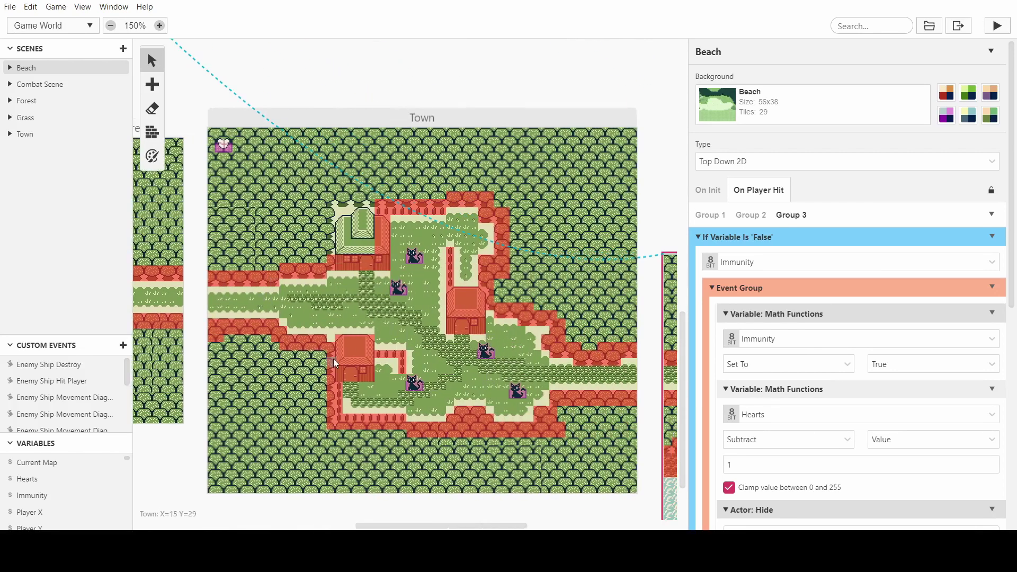
scroll(254, 209, right, 13)
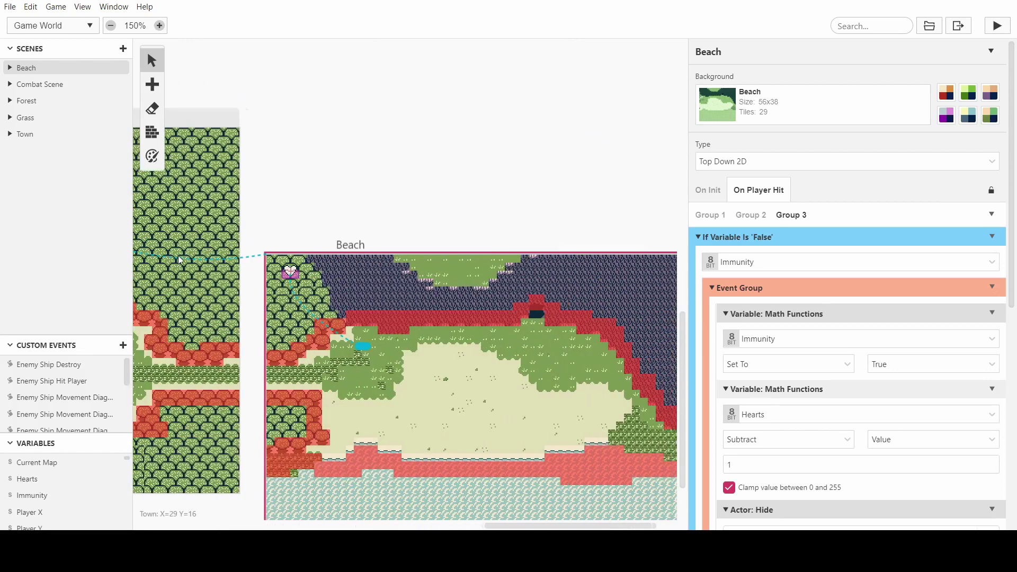
scroll(196, 260, down, 2)
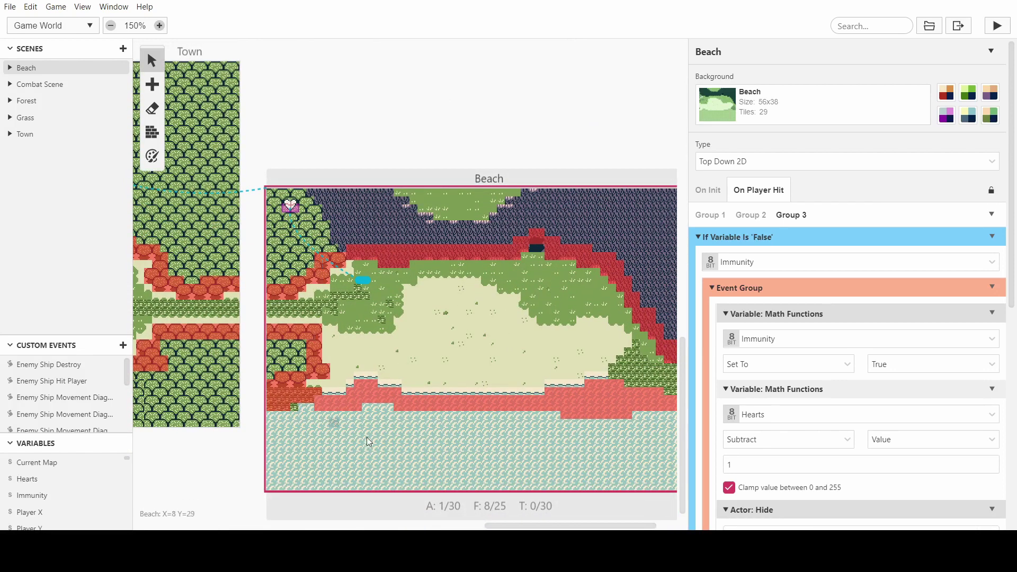
scroll(418, 334, right, 2)
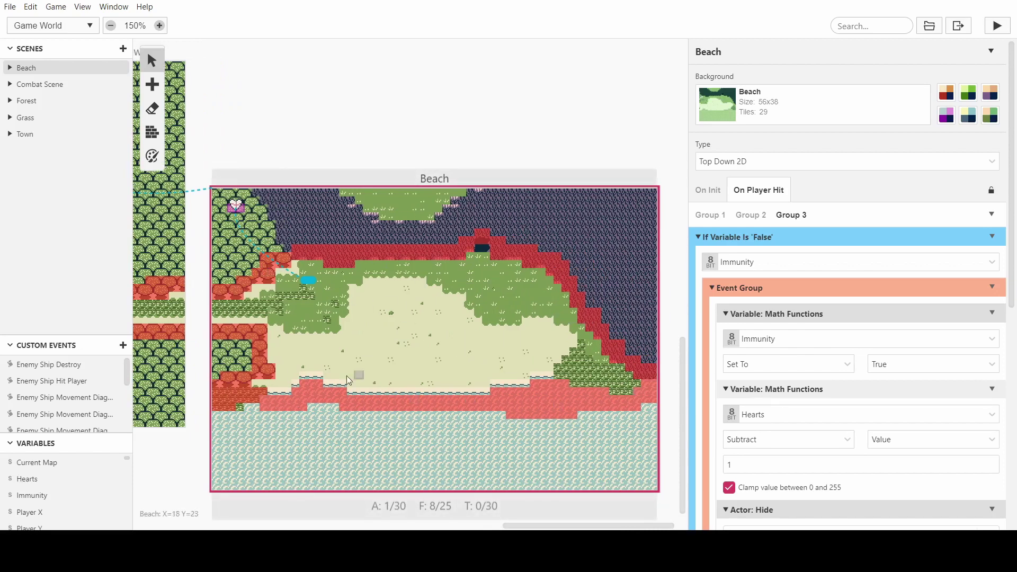
ctrl+scroll(279, 301, down, 1)
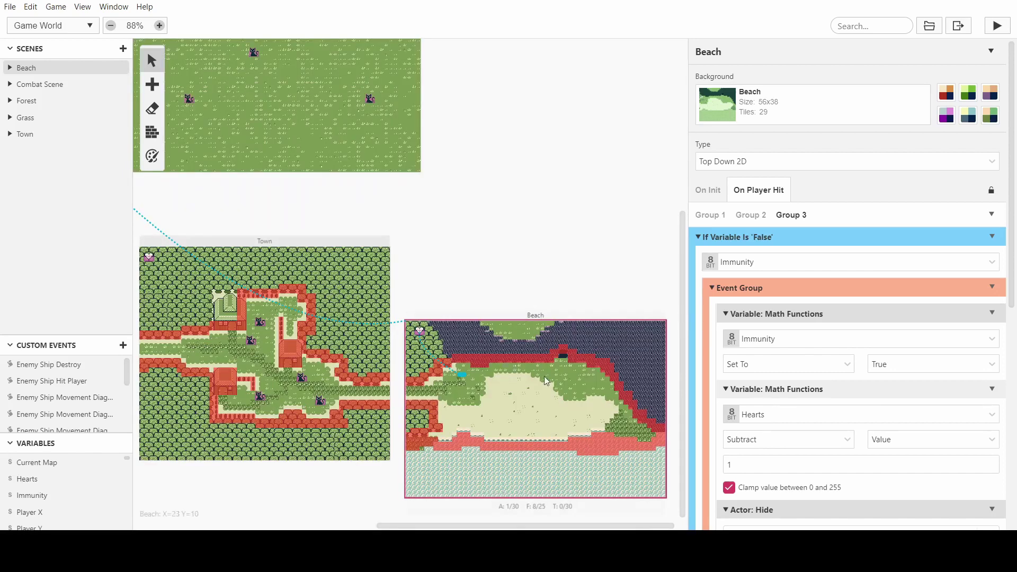
scroll(511, 388, left, 5)
scroll(512, 389, left, 3)
scroll(434, 381, right, 3)
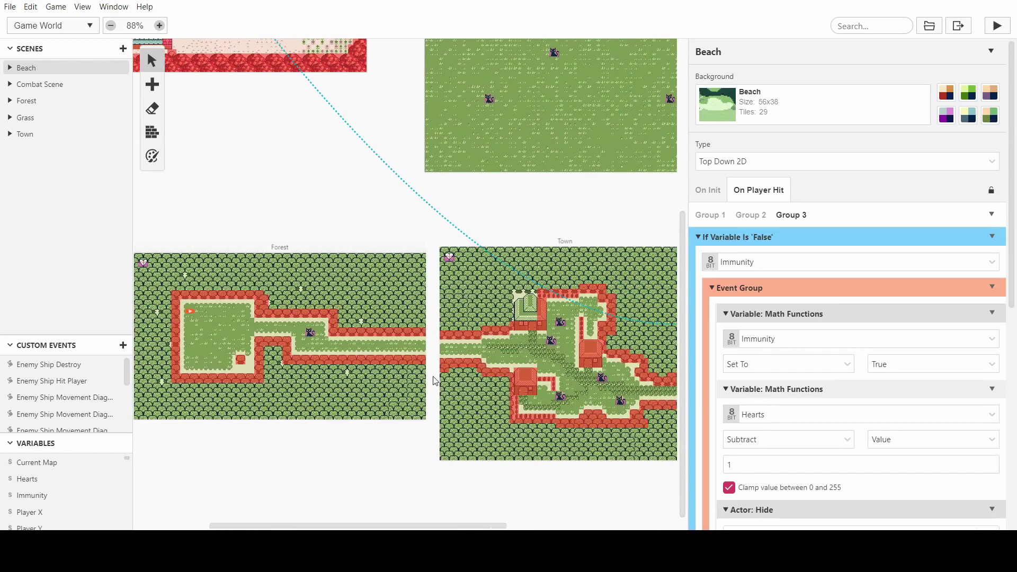
scroll(433, 381, left, 3)
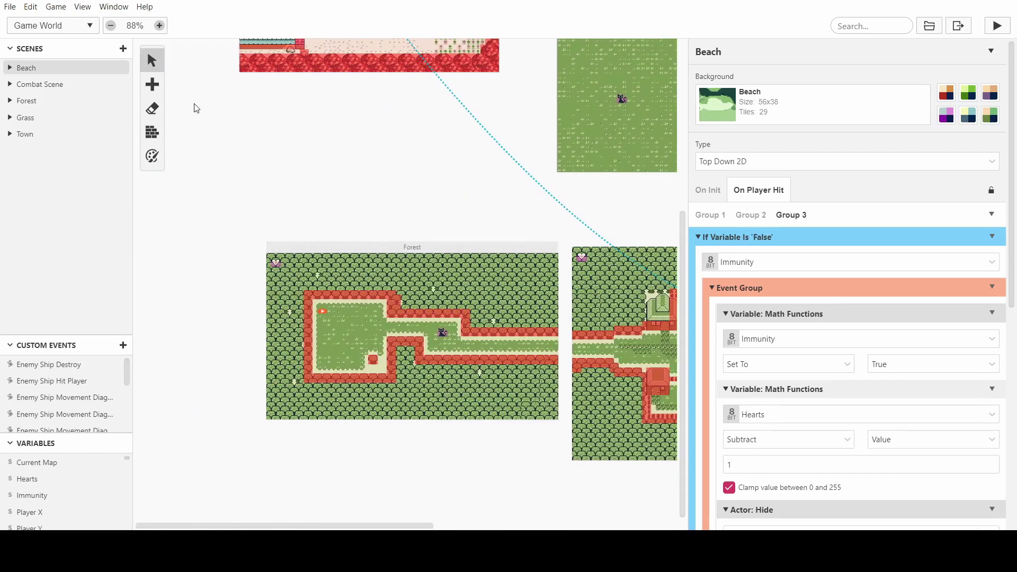
- Draw a new trigger across the Forest's east path exit and set its height to 4 tiles
click(152, 84)
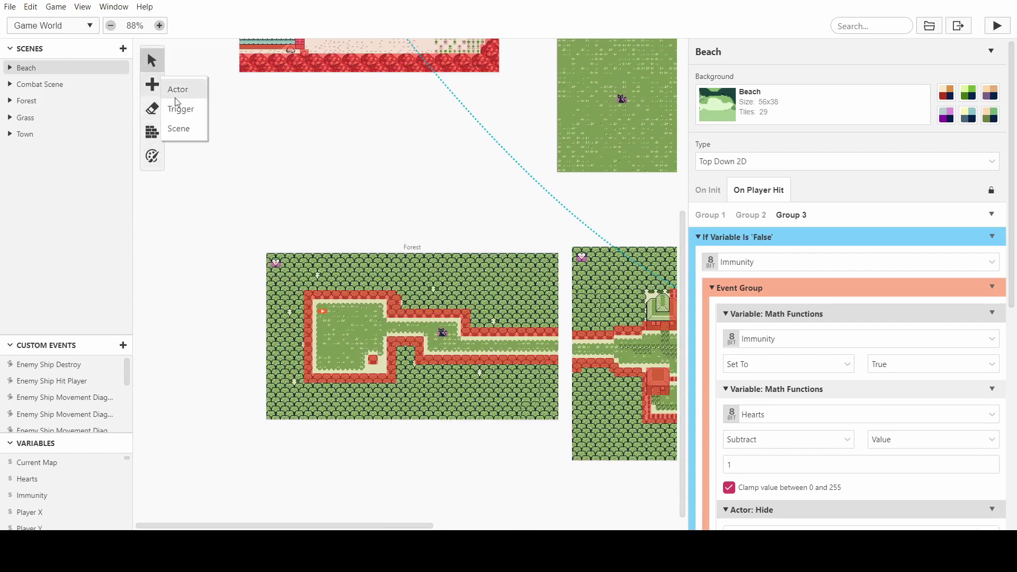
click(177, 88)
ctrl+scroll(551, 318, up, 6)
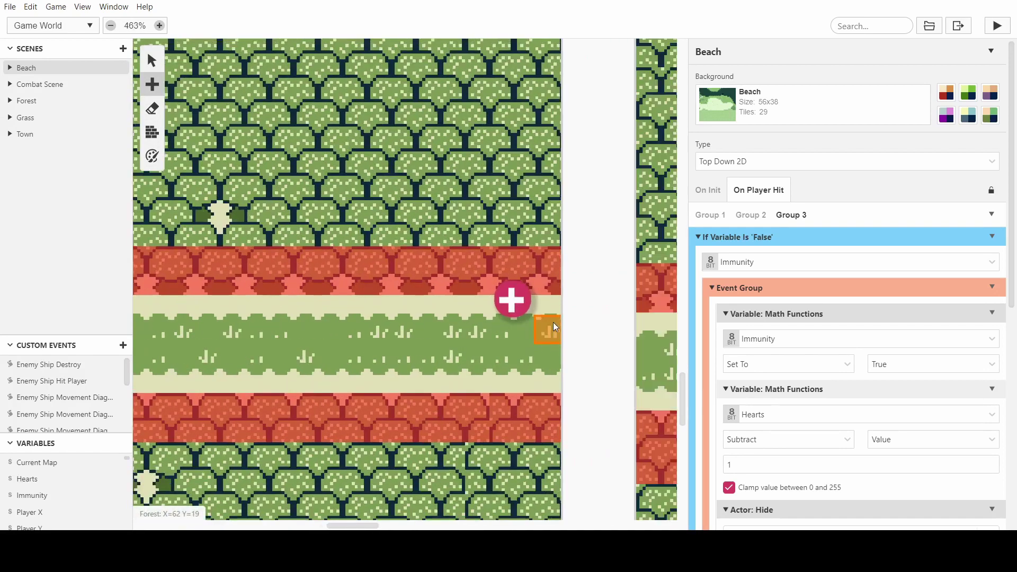
drag(552, 318, 551, 402)
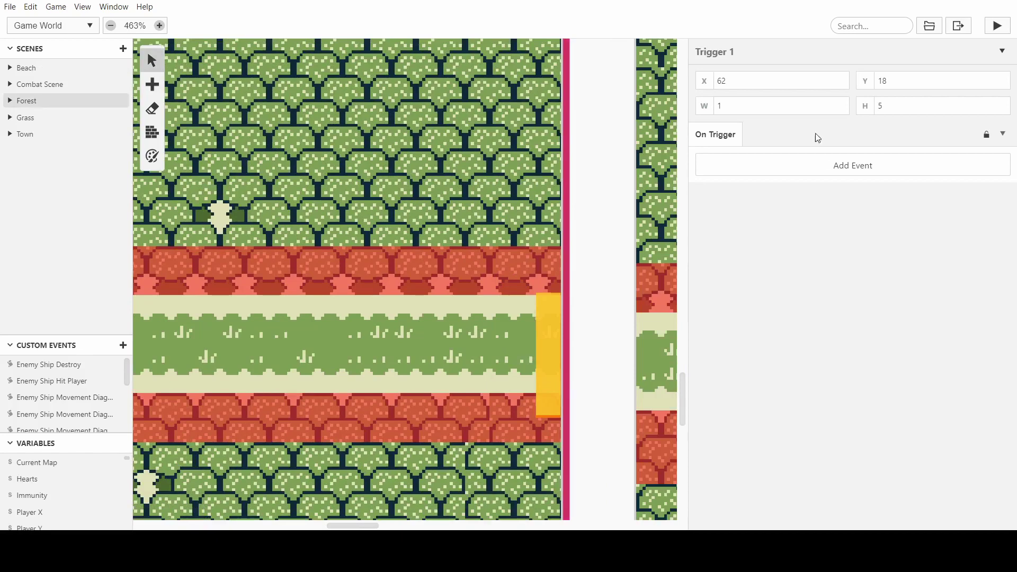
click(1002, 109)
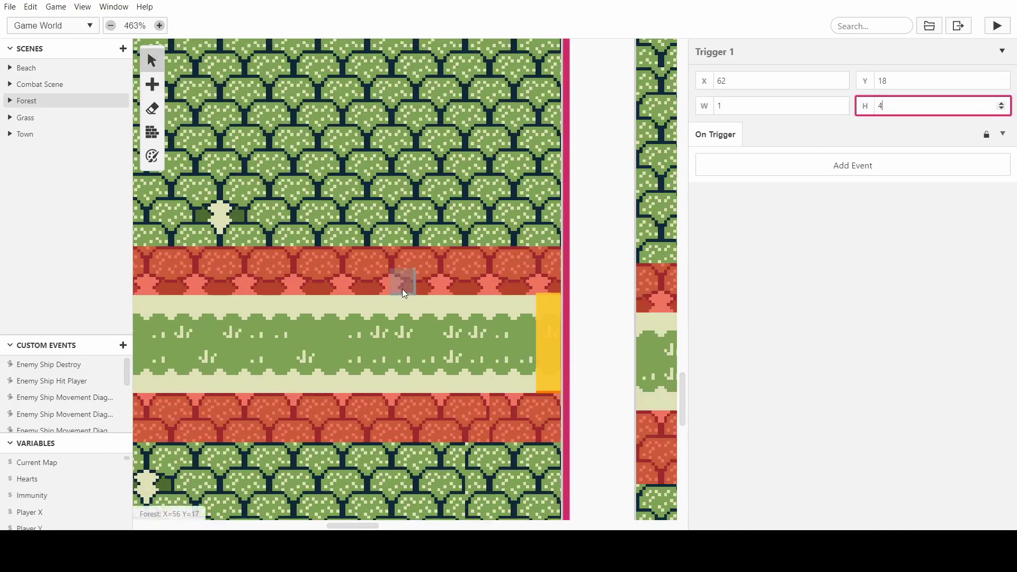
ctrl+scroll(404, 286, down, 2)
scroll(404, 286, right, 5)
- Give the trigger a Change Scene event to Town, arriving at 0, 22 facing right
click(795, 168)
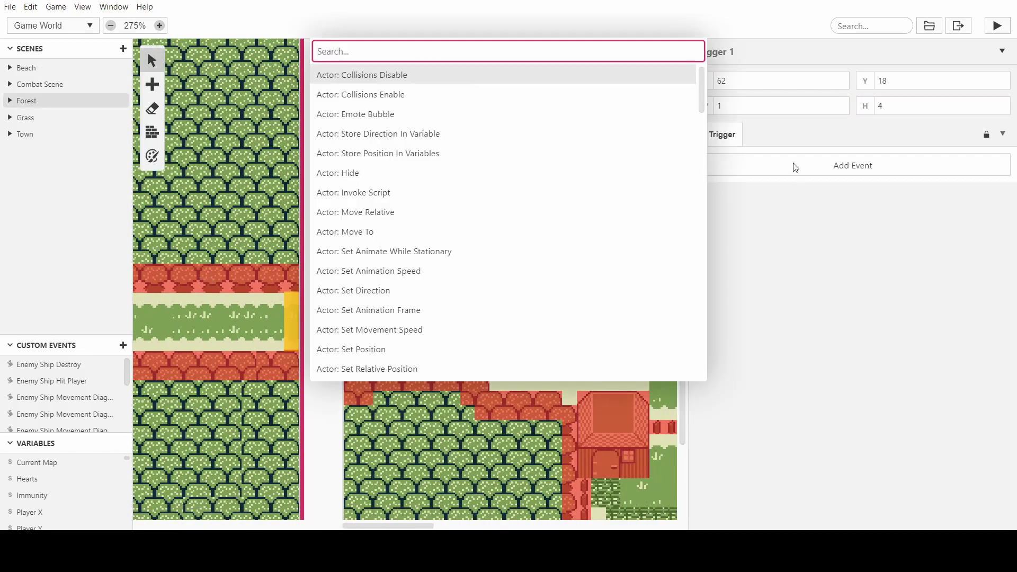
text(sc)
click(445, 96)
click(826, 260)
ctrl+scroll(367, 260, down, 1)
scroll(367, 260, right, 5)
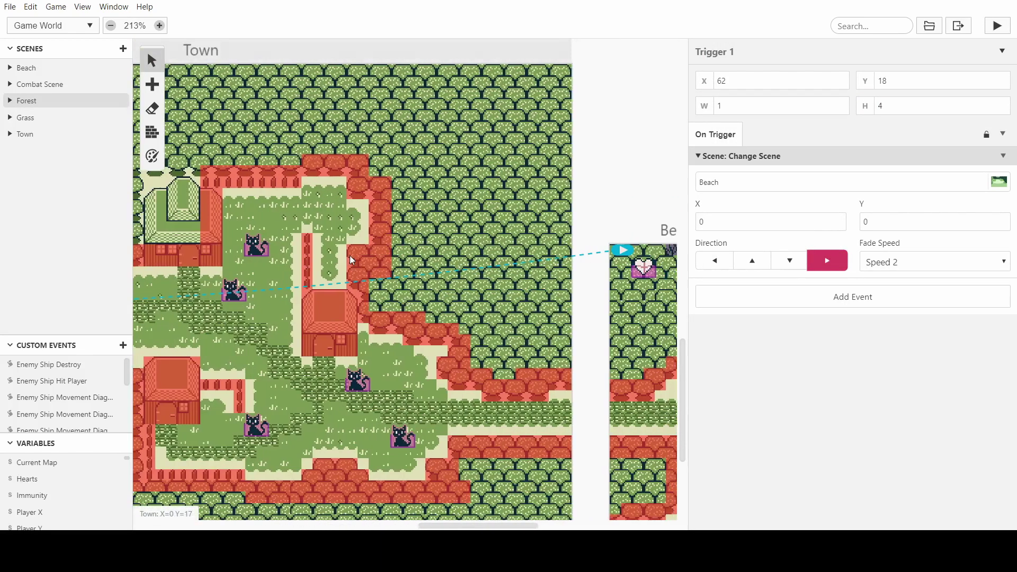
drag(620, 247, 165, 312)
scroll(256, 309, left, 7)
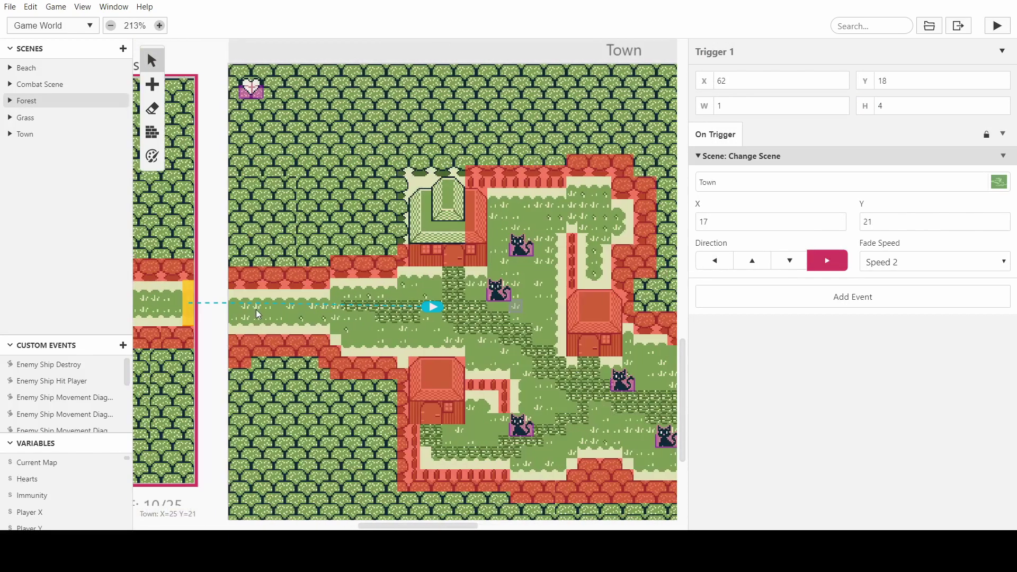
drag(631, 308, 433, 314)
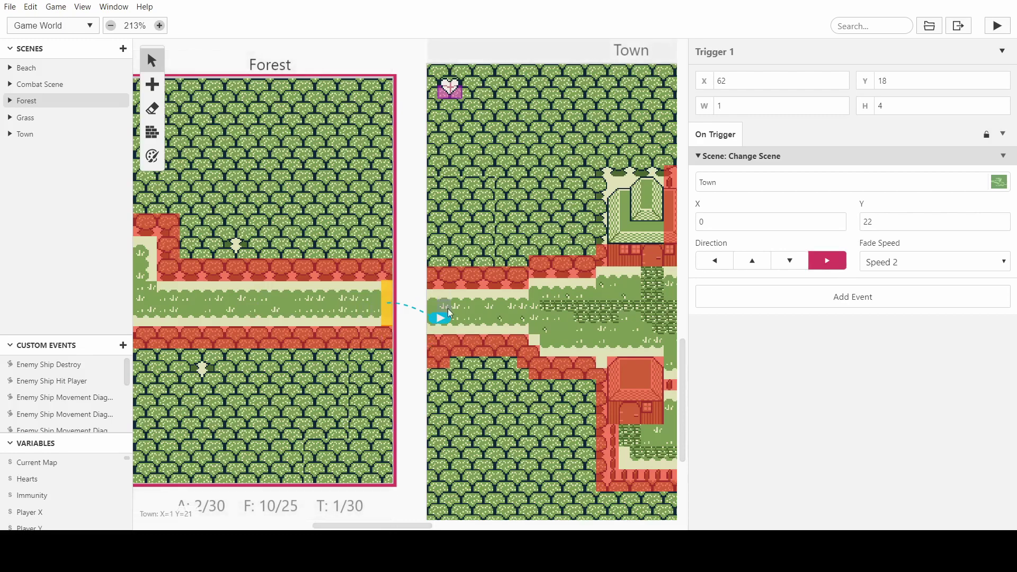
middle_drag(415, 289, 407, 245)
scroll(498, 272, right, 5)
scroll(498, 273, down, 1)
scroll(424, 397, right, 4)
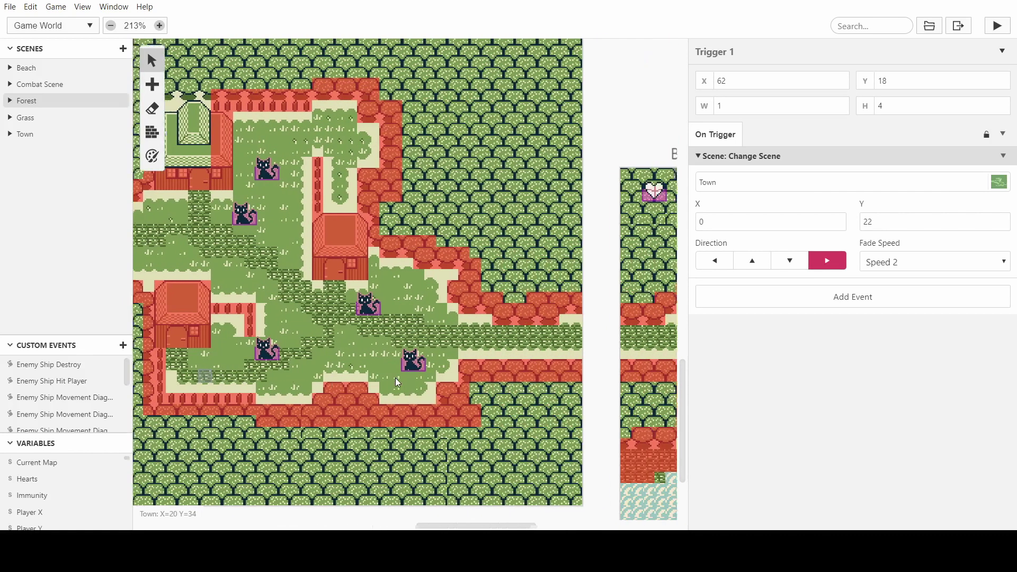
- Place a new trigger at Town's east path exit
click(153, 86)
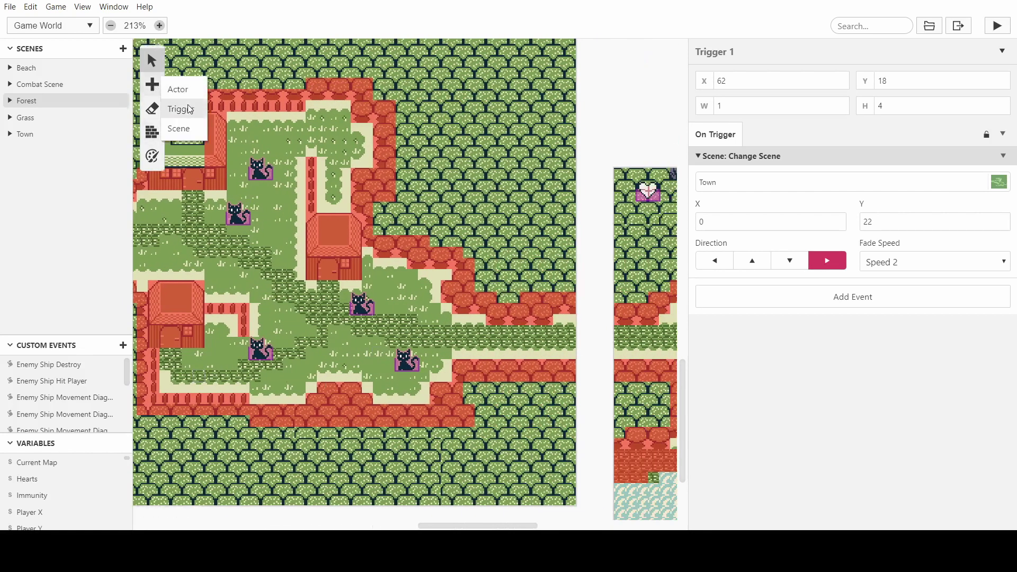
click(180, 107)
click(569, 326)
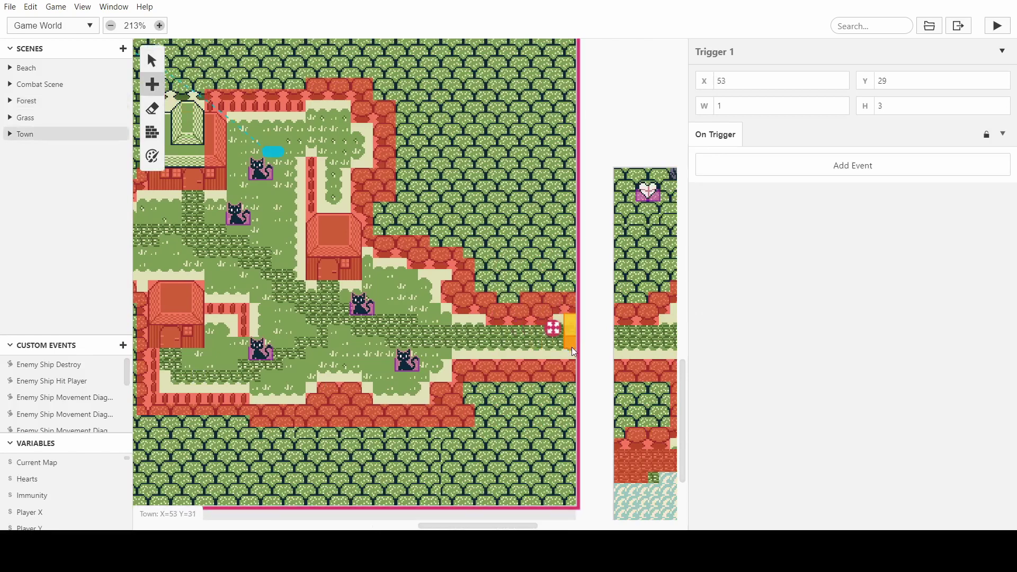
scroll(609, 238, right, 3)
- Give the Town trigger a Change Scene event to Beach, arriving at 0, 14 facing right
click(769, 169)
text(cha)
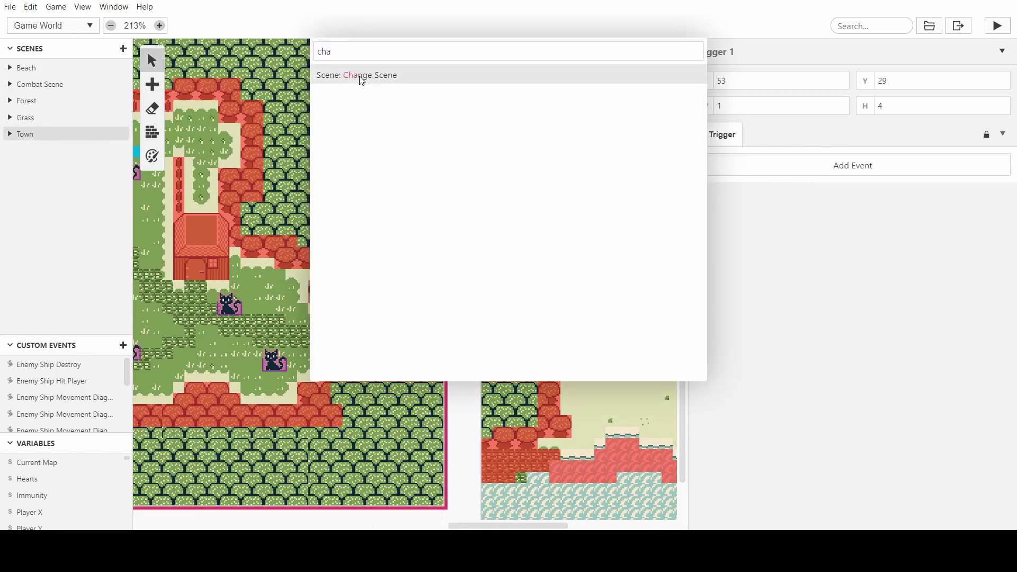
click(361, 76)
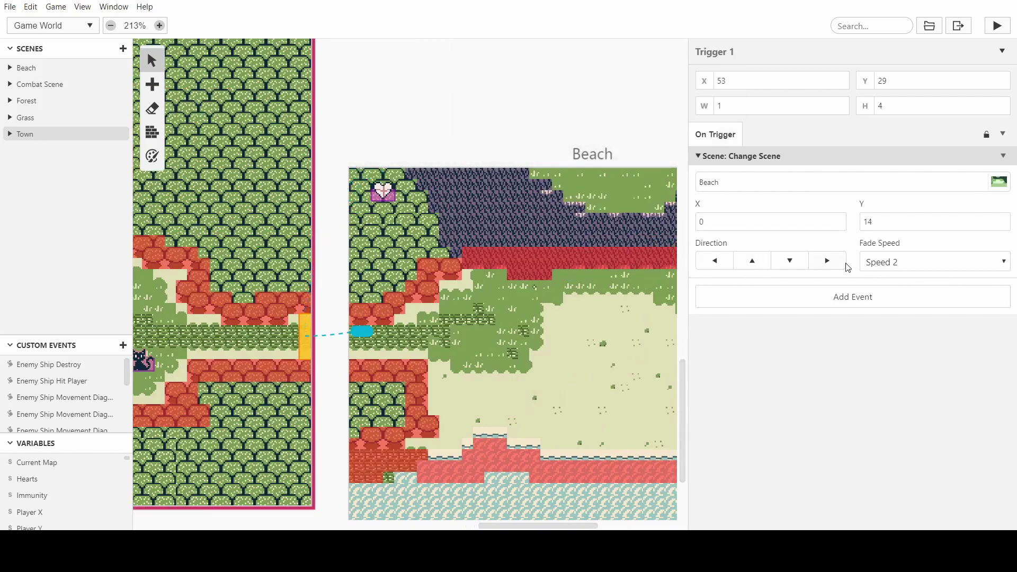
click(830, 263)
scroll(519, 338, left, 10)
scroll(398, 366, right, 6)
scroll(397, 366, right, 6)
scroll(404, 408, left, 3)
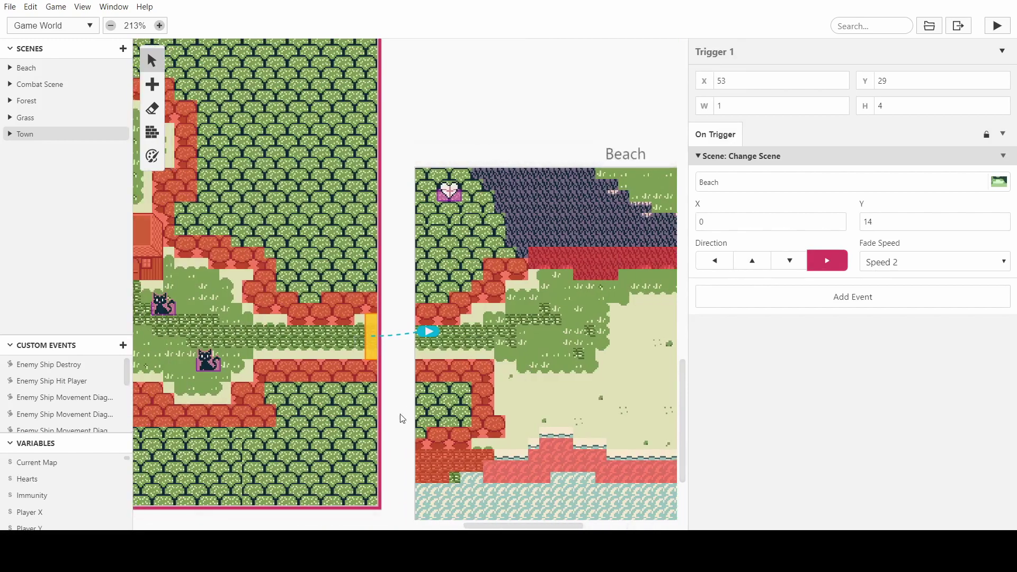
scroll(413, 405, right, 4)
scroll(422, 400, left, 8)
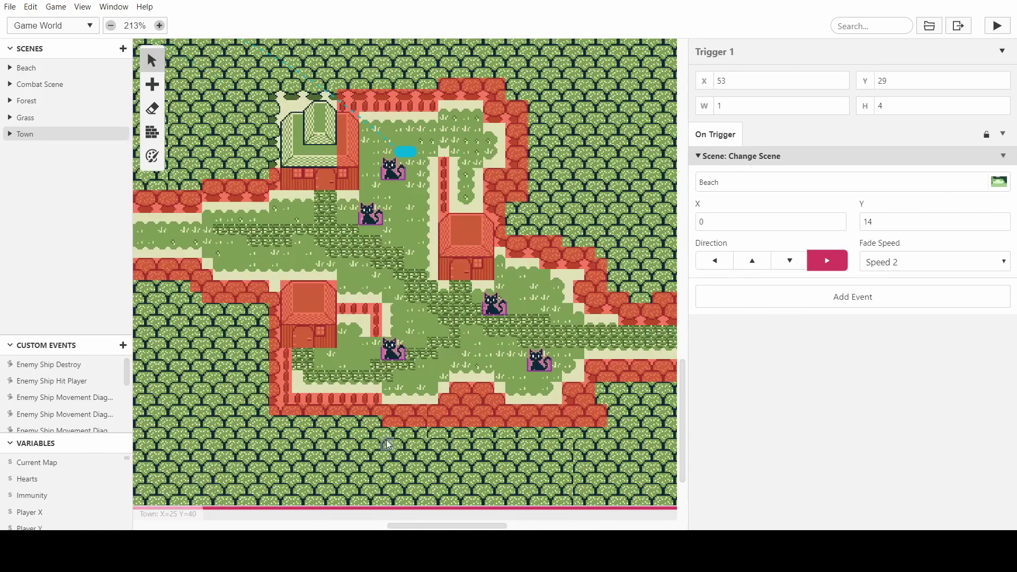
ctrl+scroll(356, 379, down, 3)
scroll(341, 356, left, 8)
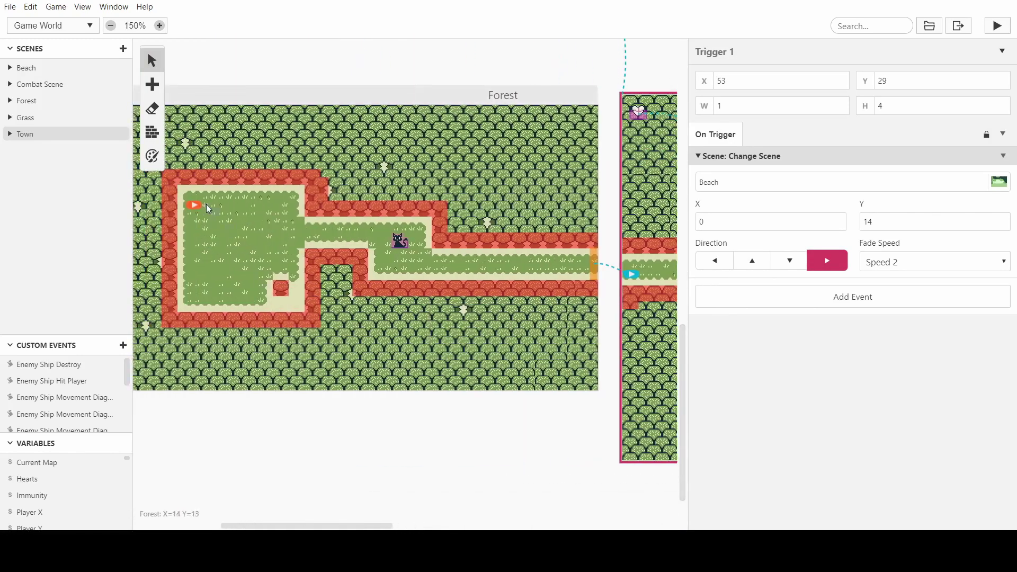
scroll(212, 217, right, 6)
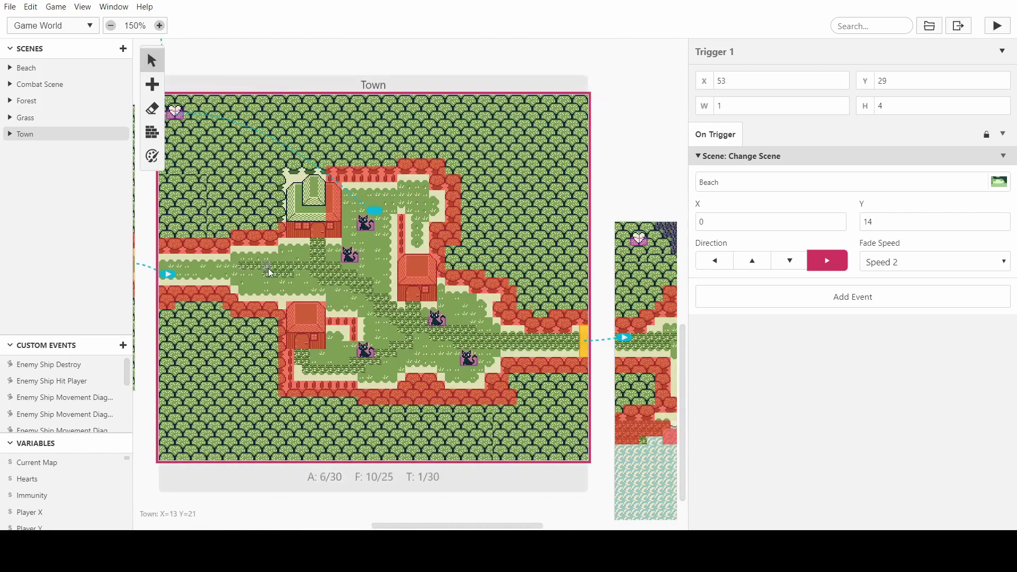
scroll(267, 271, right, 4)
scroll(476, 386, right, 2)
scroll(424, 243, left, 10)
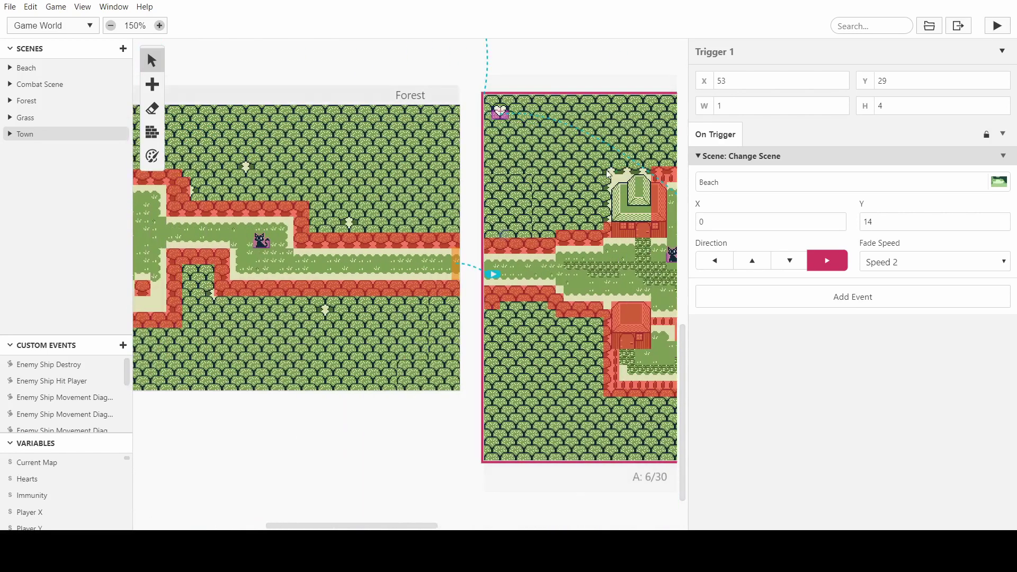
scroll(424, 244, left, 3)
scroll(477, 211, up, 3)
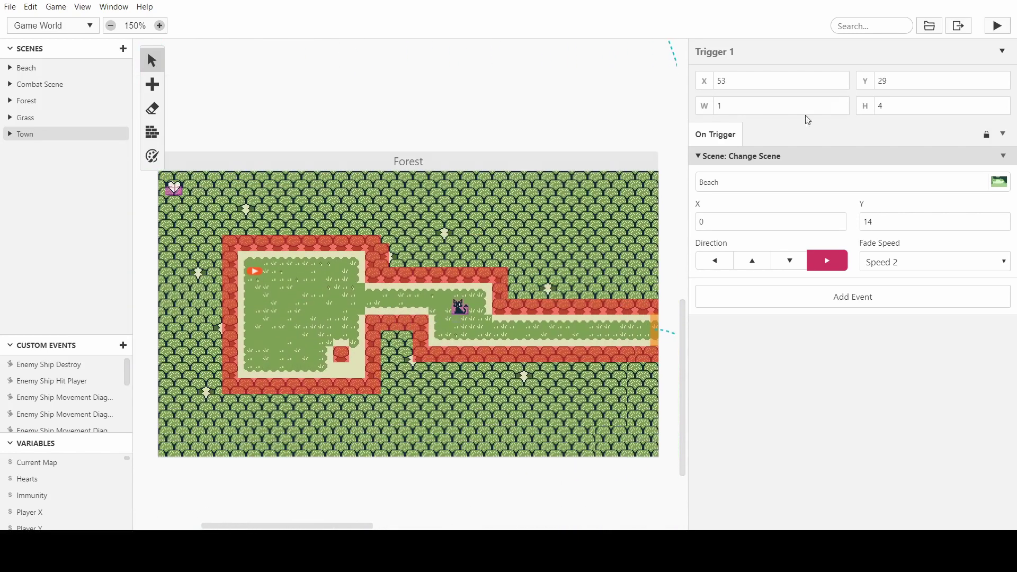
- Start a play-test and walk the player along the Forest path through the exit into Town
click(998, 27)
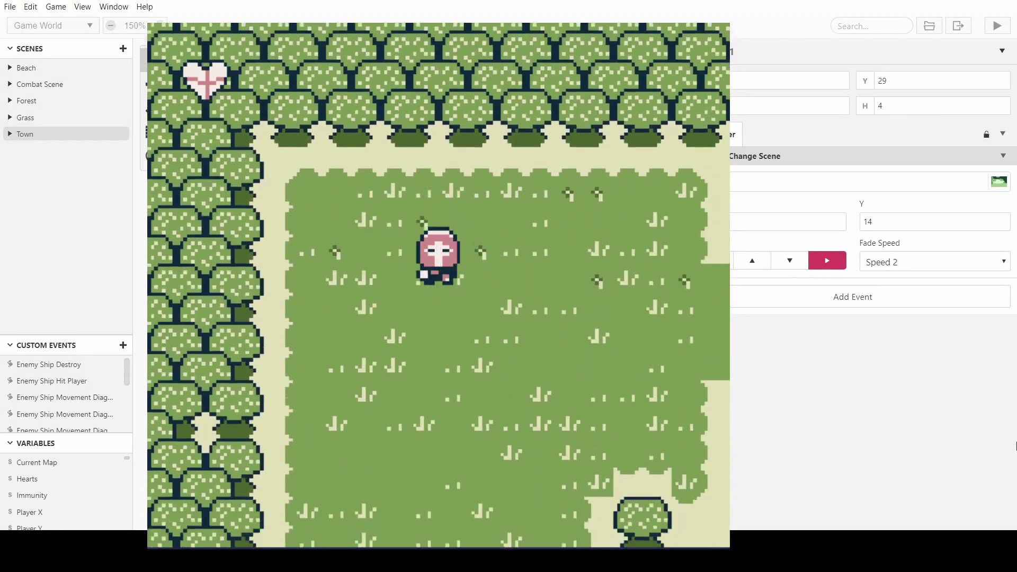
key(Down)
key(Right)
key(Up)
key(Right)
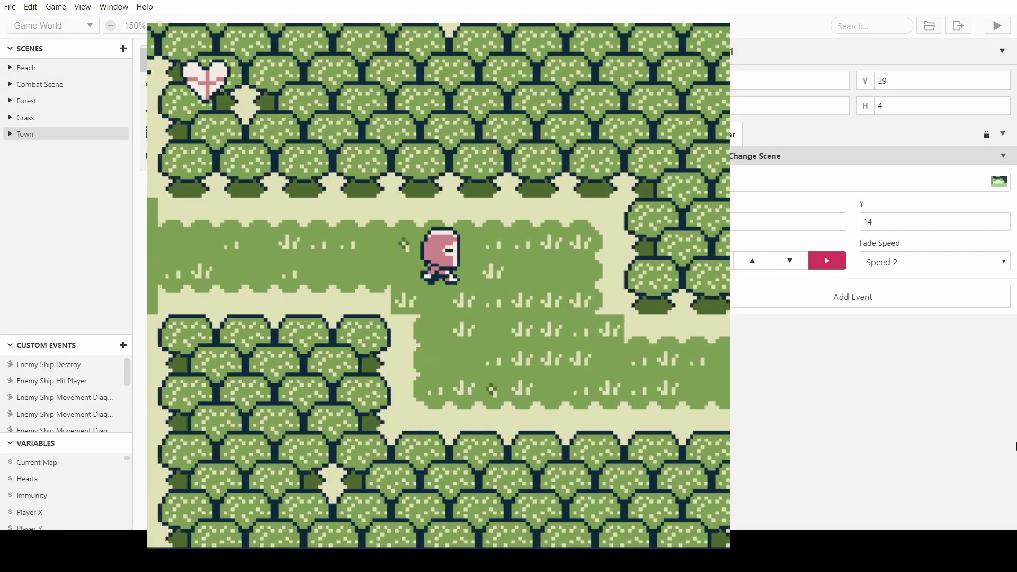
key(Down)
key(Right)
key(Down)
key(Right)
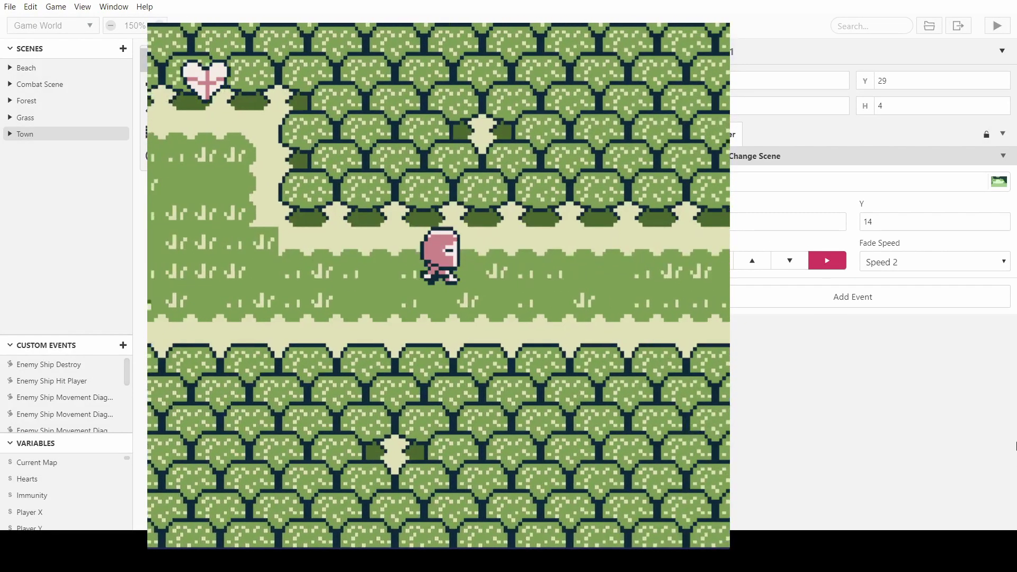
key(Right)
key(Right)
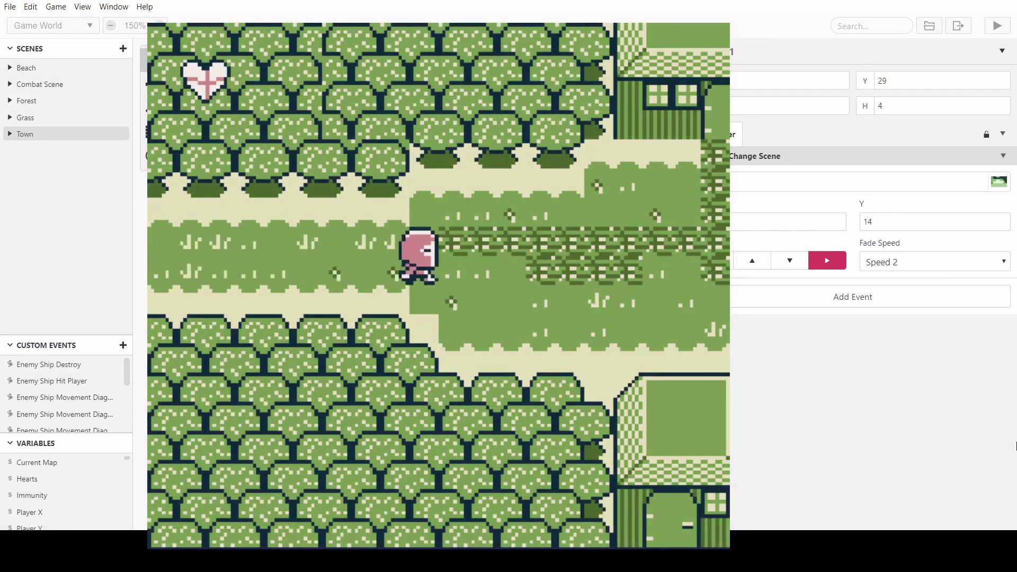
- Walk the player right across Town, through its east exit, and onto the Beach
key(Right)
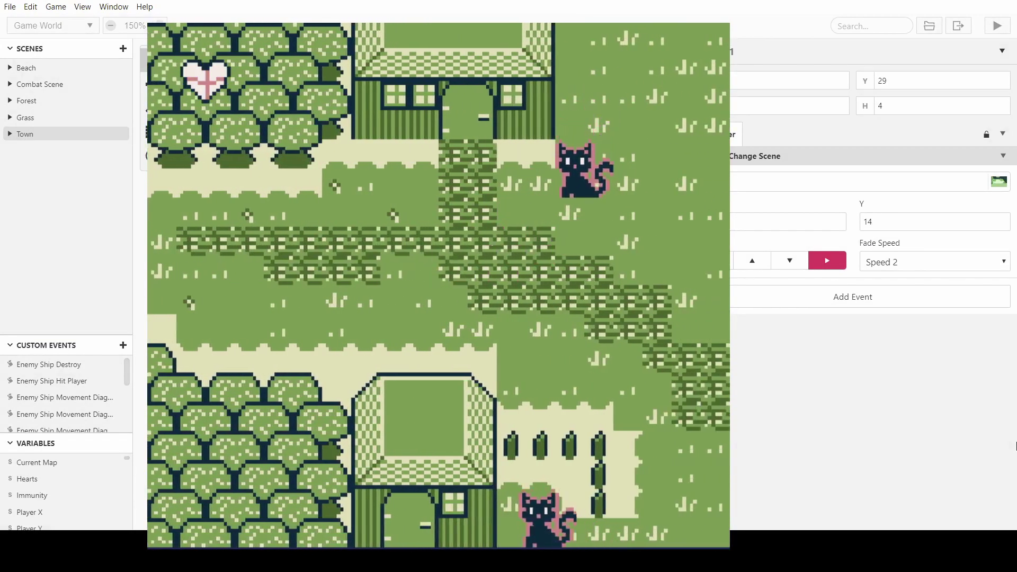
key(Right)
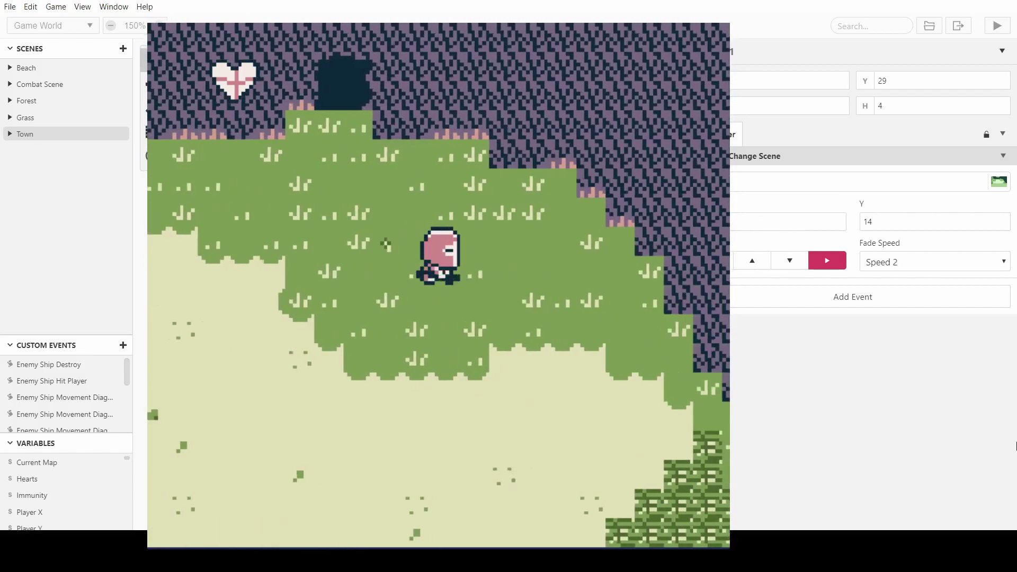
key(Down)
key(Left)
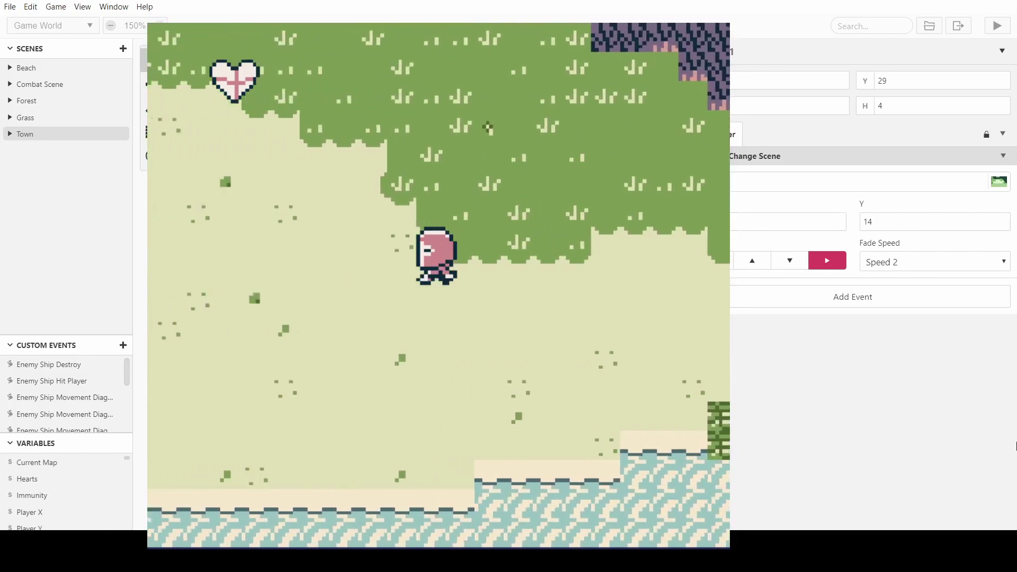